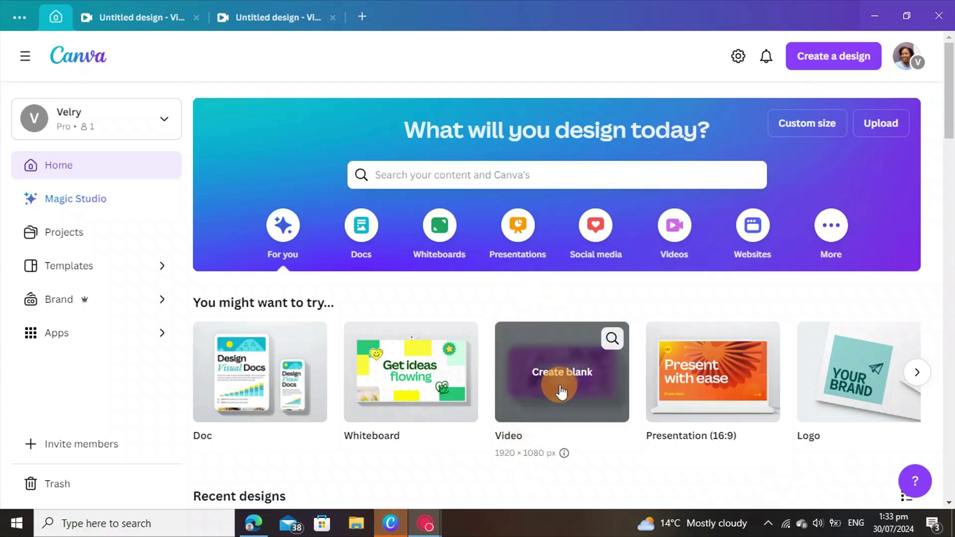
# - Create a blank 1920 × 1080 px video design and give its page a mid-grey background
pyautogui.click(564, 391)
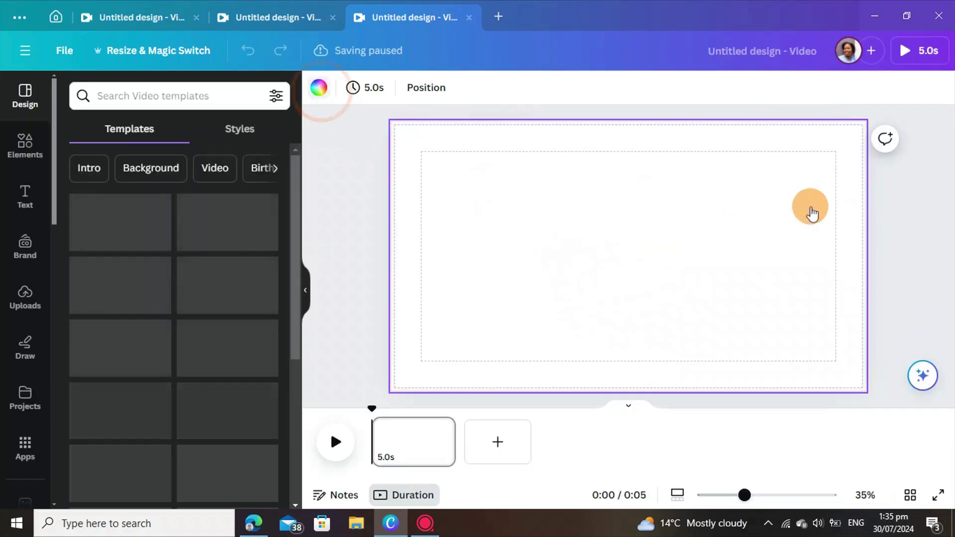
pyautogui.click(319, 87)
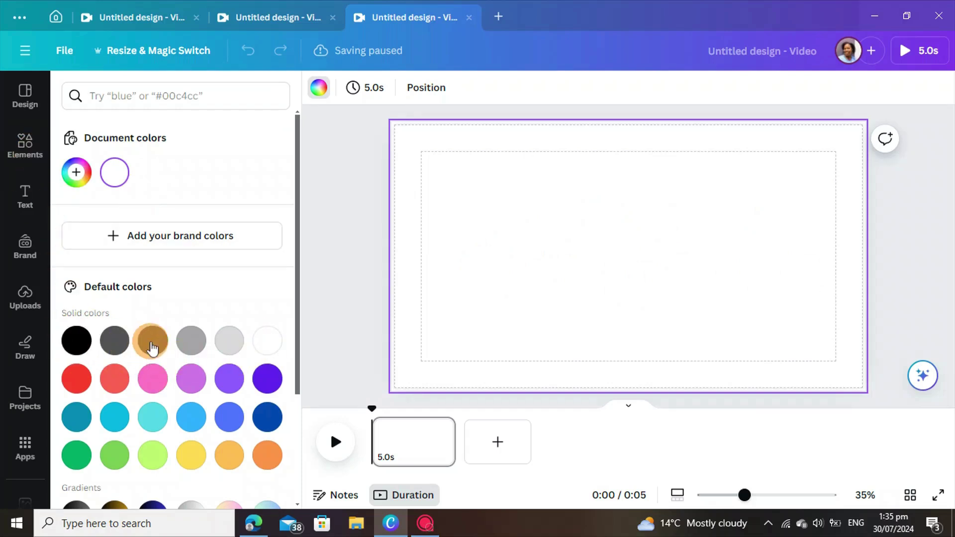
pyautogui.click(153, 342)
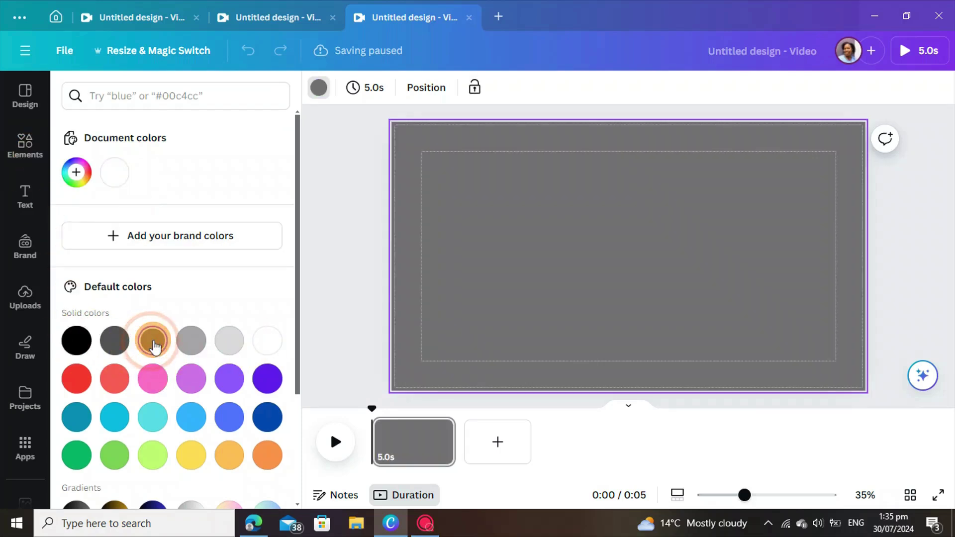
# - Add the closed, smiling mouth graphic from the recently used elements, shrink it and place it near the page centre
pyautogui.click(26, 162)
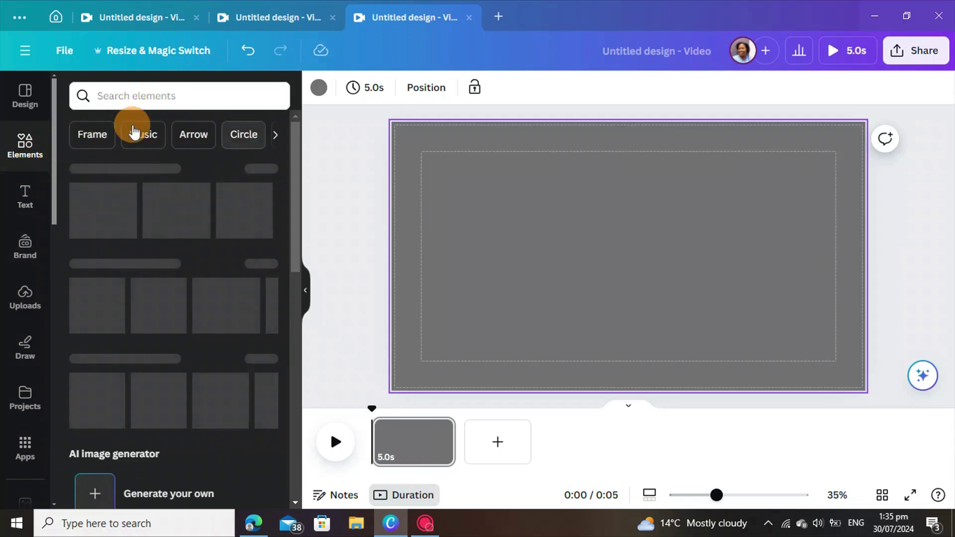
pyautogui.click(138, 94)
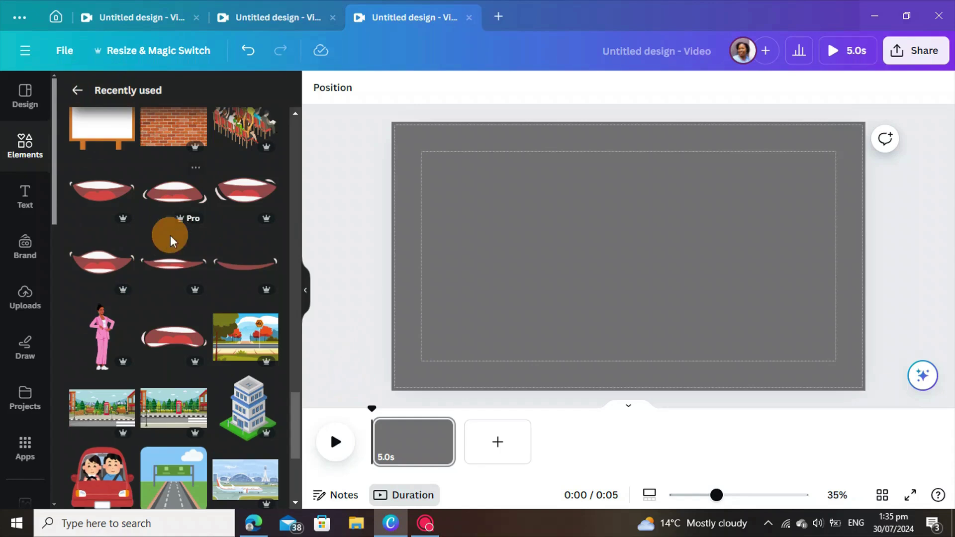
pyautogui.click(237, 271)
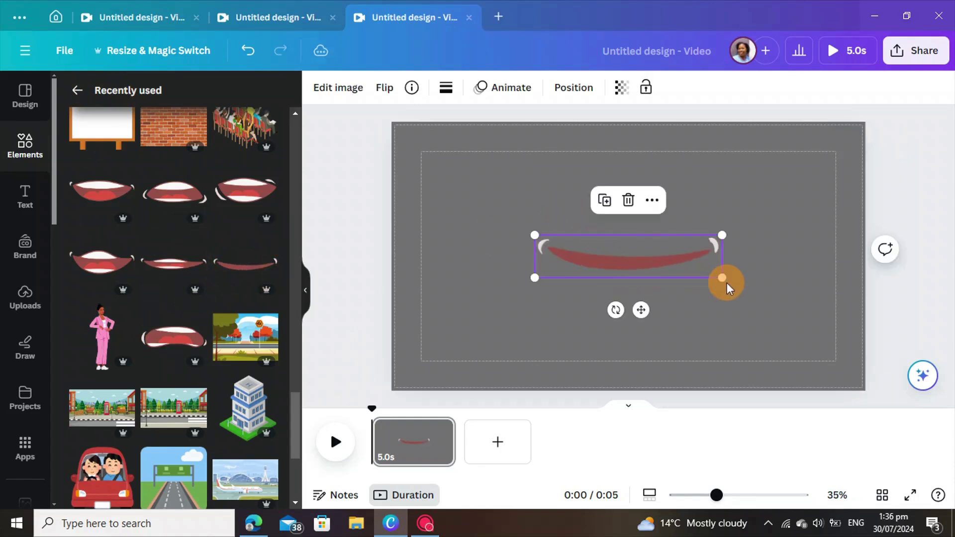
pyautogui.moveTo(724, 280); pyautogui.dragTo(635, 258)
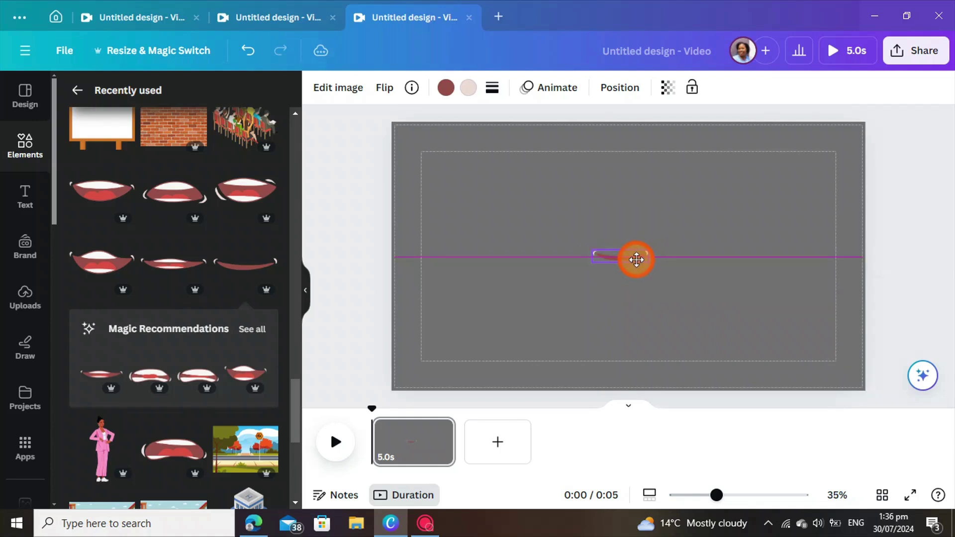
pyautogui.moveTo(636, 260); pyautogui.dragTo(637, 260)
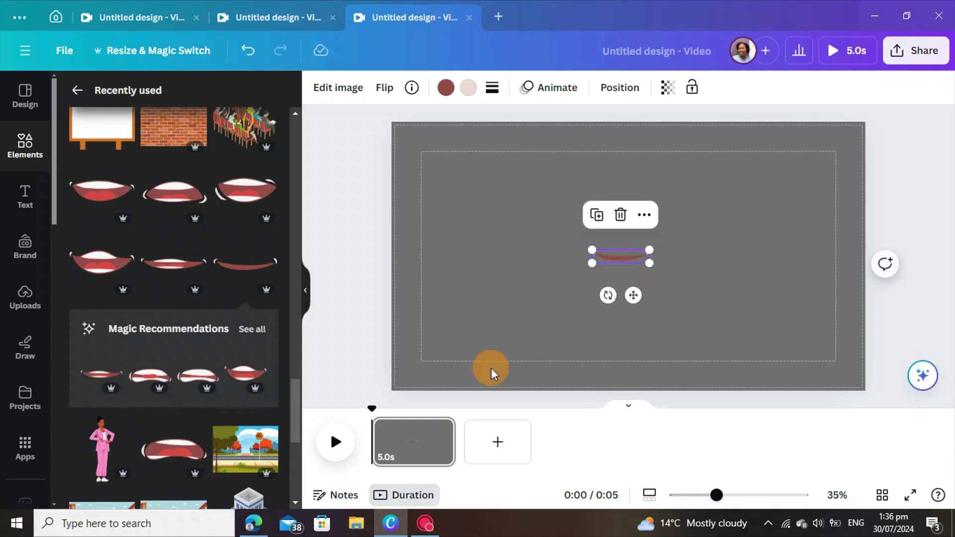
# - Add a second page with the slightly open mouth graphic, shrunk and placed near the page centre
pyautogui.click(495, 442)
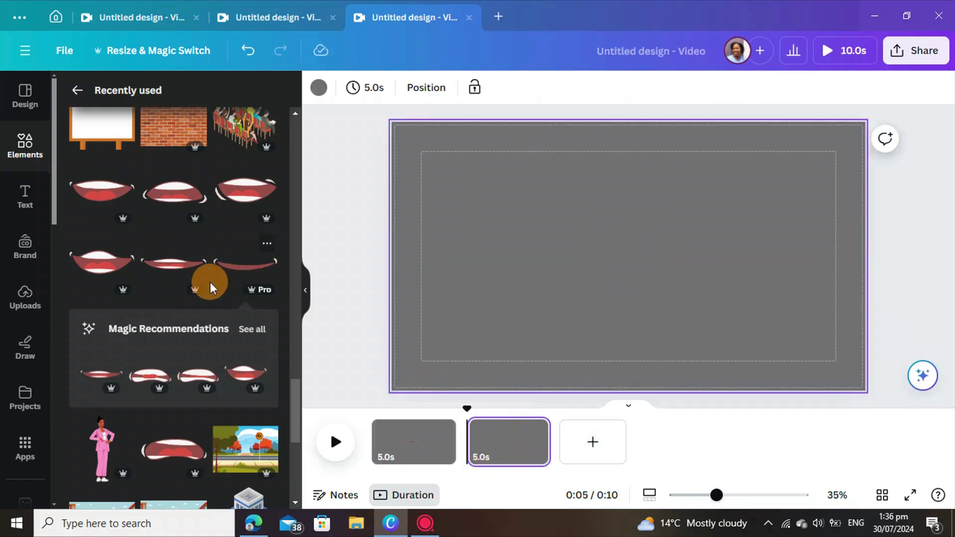
pyautogui.click(179, 269)
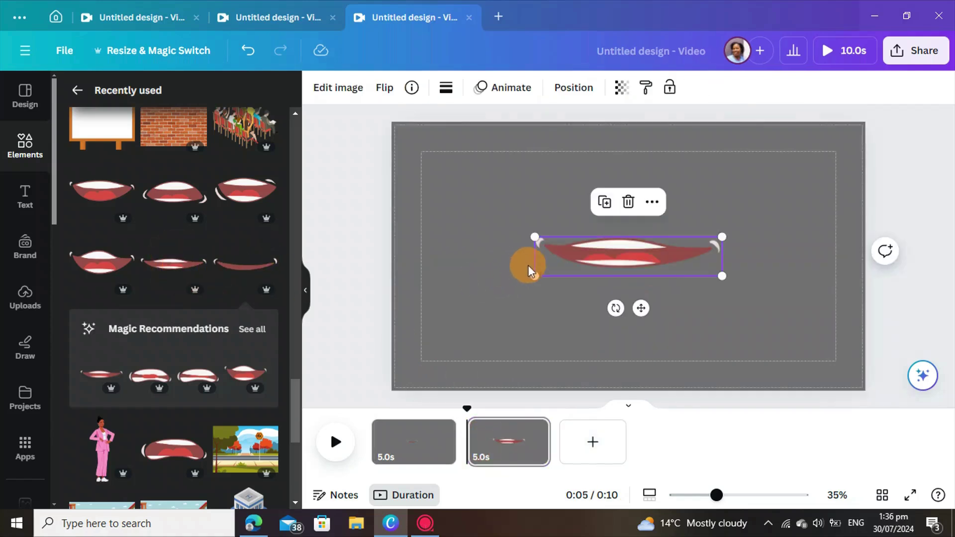
pyautogui.moveTo(722, 276); pyautogui.dragTo(604, 265)
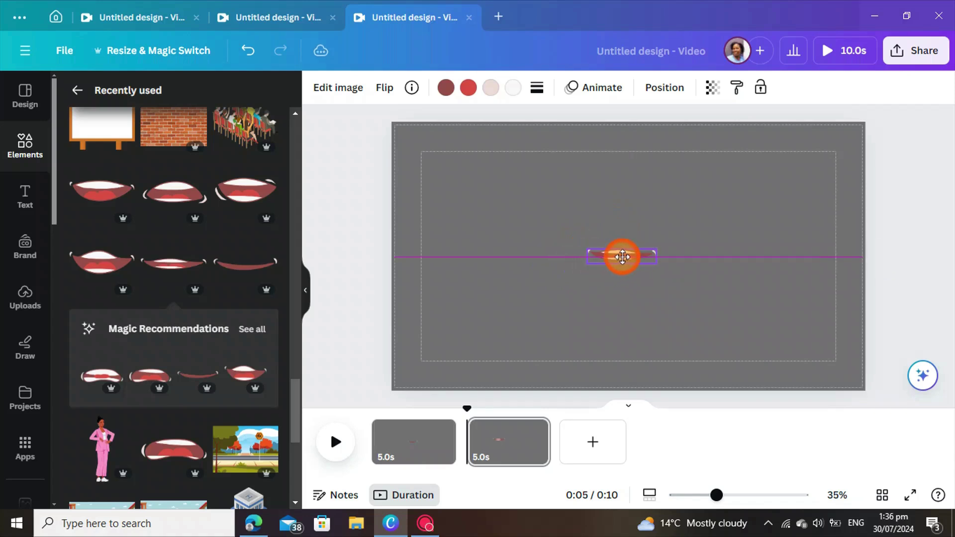
pyautogui.moveTo(622, 257); pyautogui.dragTo(621, 256)
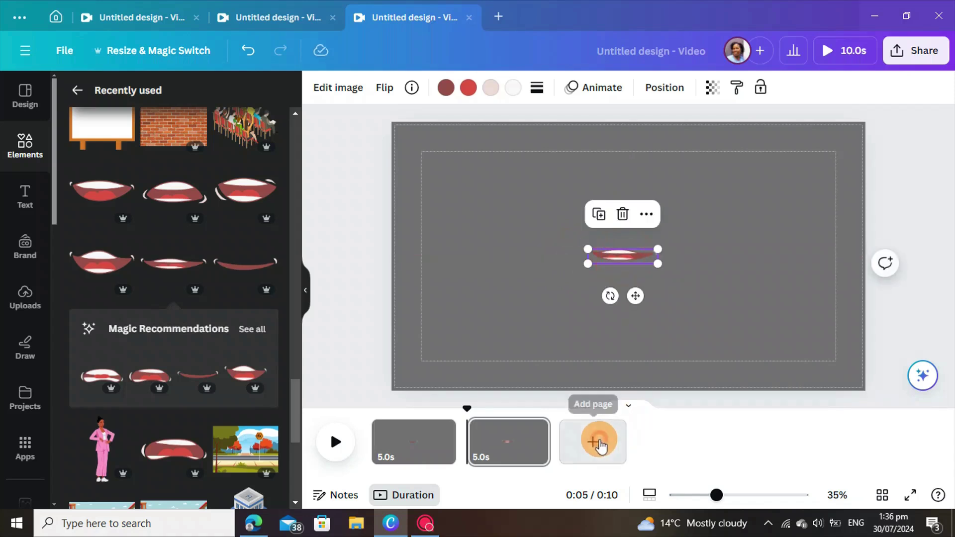
# - Add a third page with the wider-open mouth shrunk near the centre, and a fourth page with another open mouth graphic
pyautogui.click(597, 440)
pyautogui.click(85, 256)
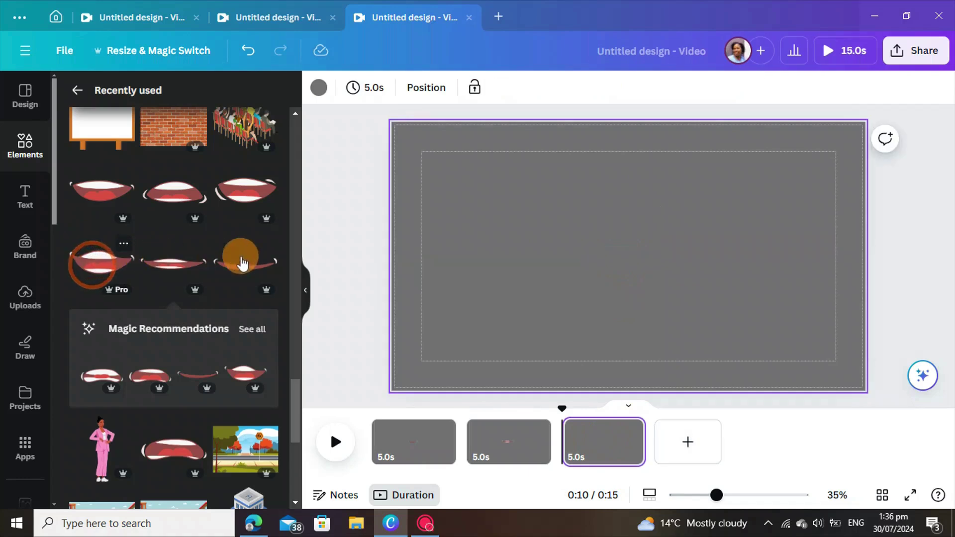
pyautogui.moveTo(722, 302); pyautogui.dragTo(596, 261)
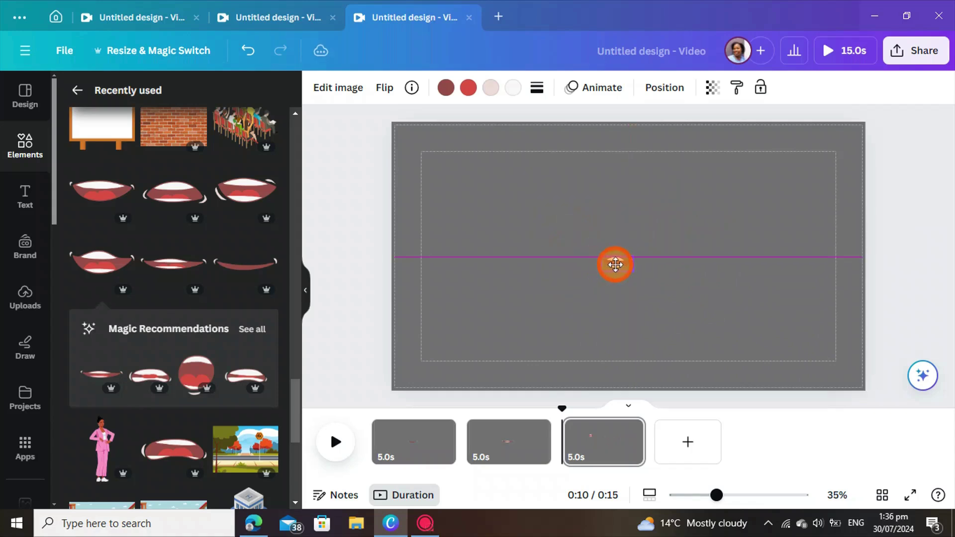
pyautogui.moveTo(618, 259); pyautogui.dragTo(621, 260)
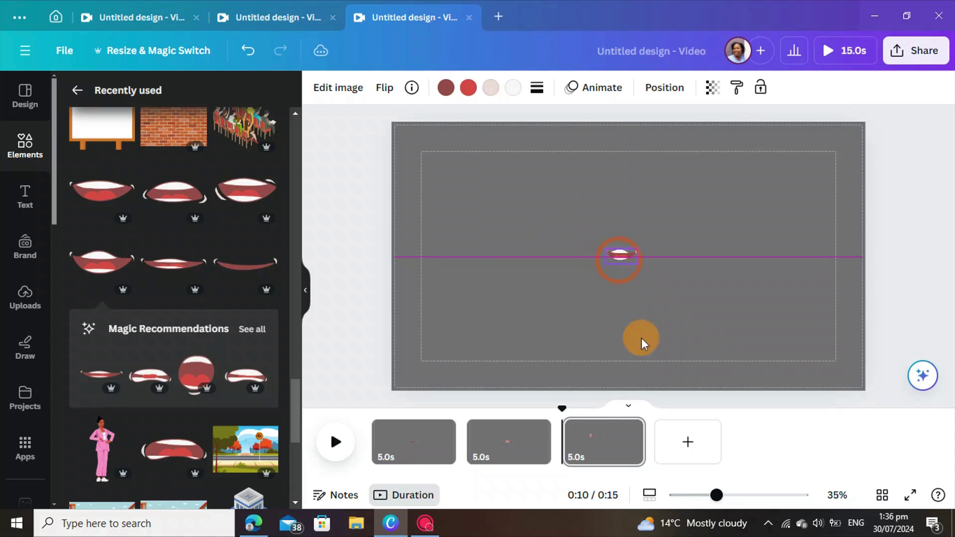
pyautogui.click(689, 446)
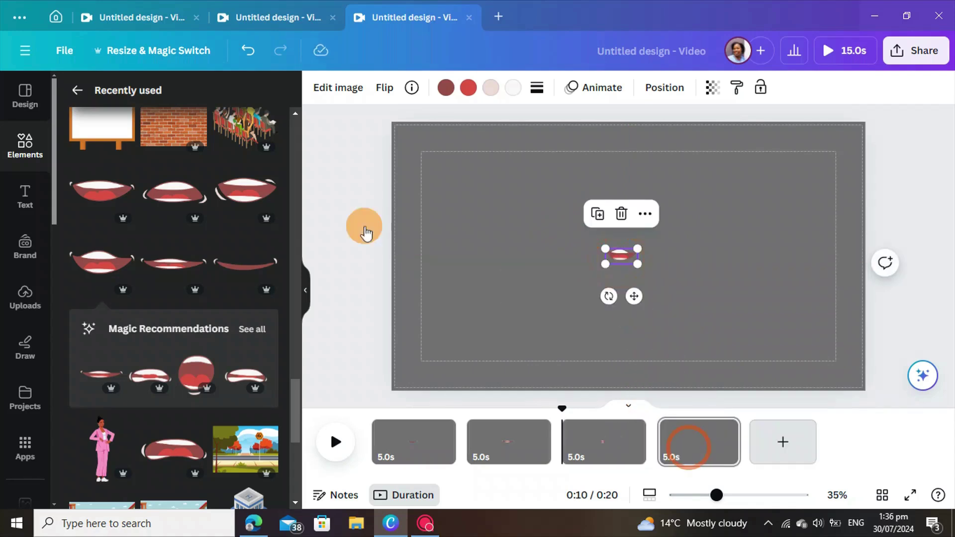
pyautogui.click(108, 193)
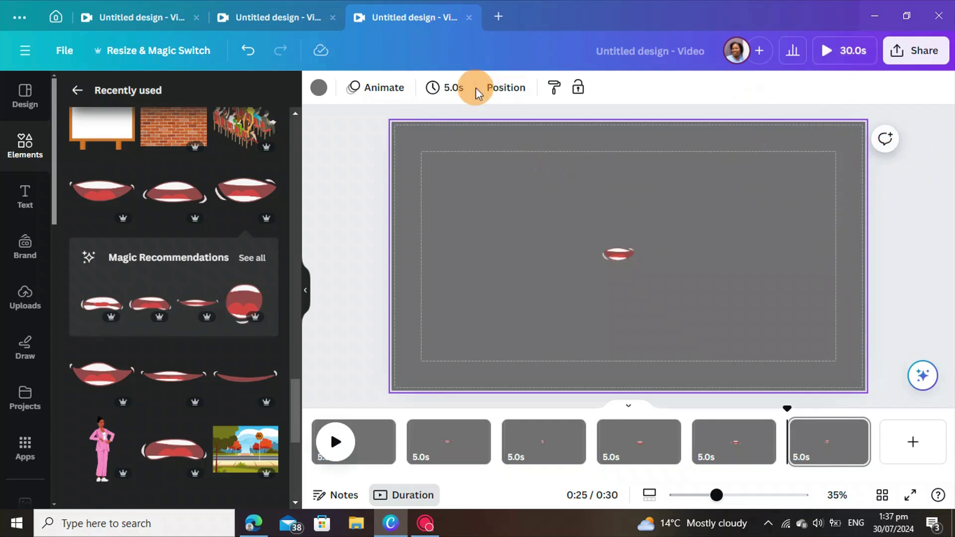
# - Set the page timing to 0.4 s and apply it to all six pages
pyautogui.click(440, 88)
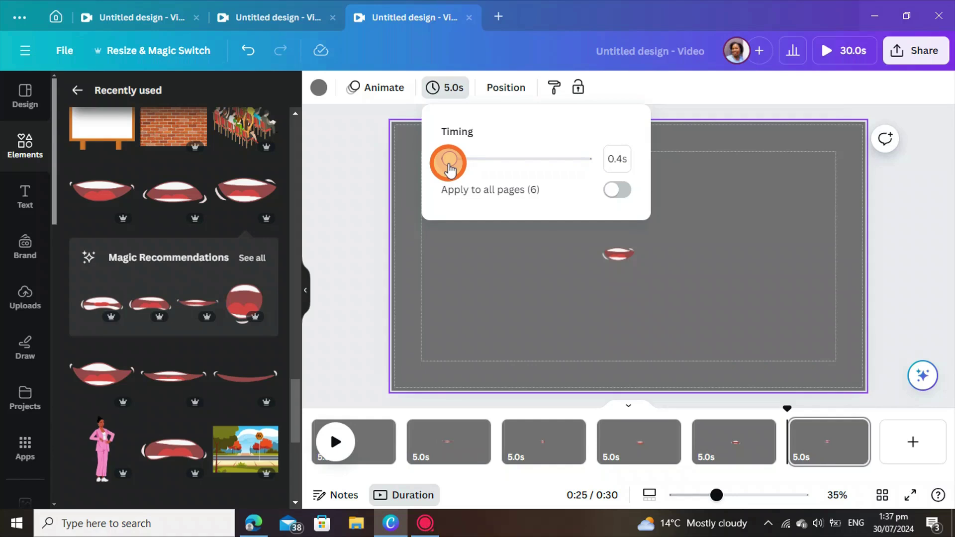
pyautogui.moveTo(450, 170); pyautogui.dragTo(451, 170)
pyautogui.click(616, 191)
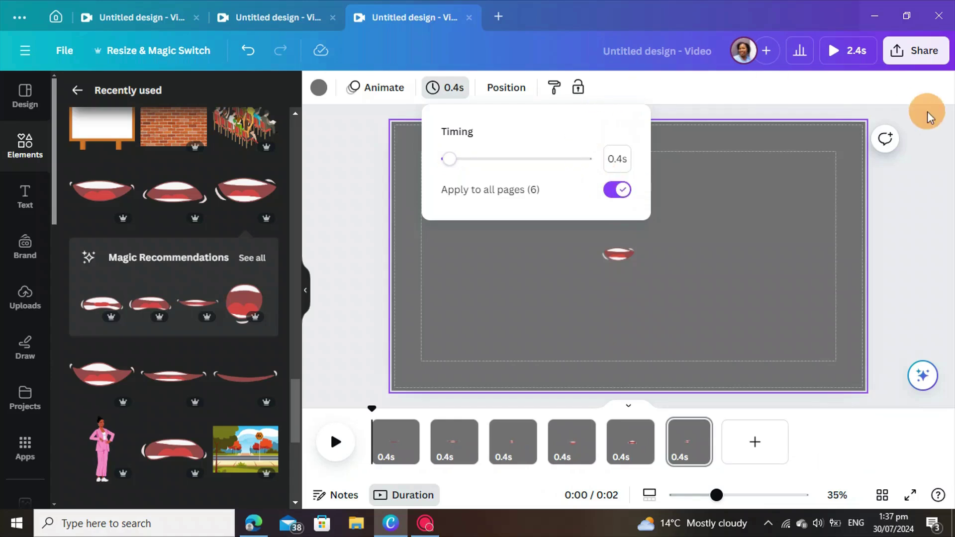
# - Download all pages of the mouth animation as a GIF with a transparent background
pyautogui.click(903, 54)
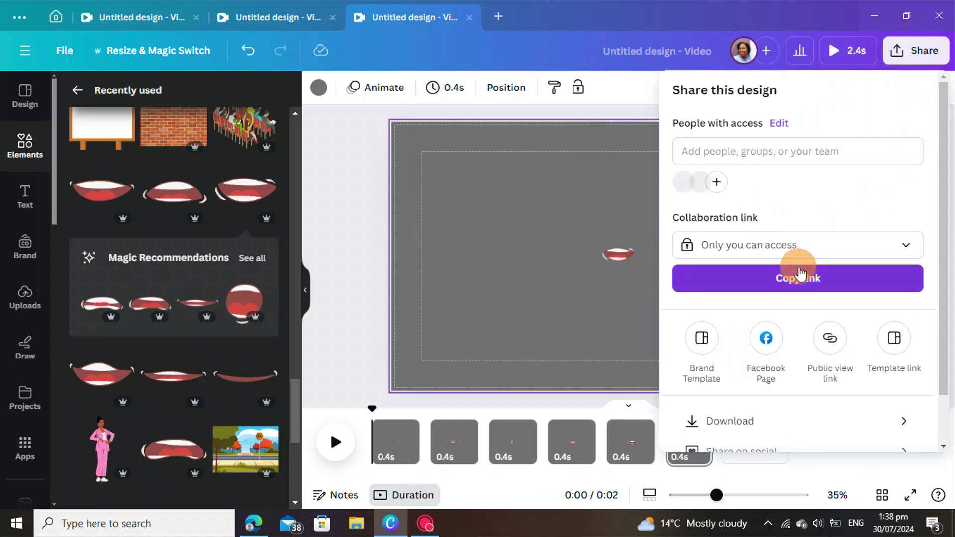
pyautogui.scroll(-1, 813, 258)
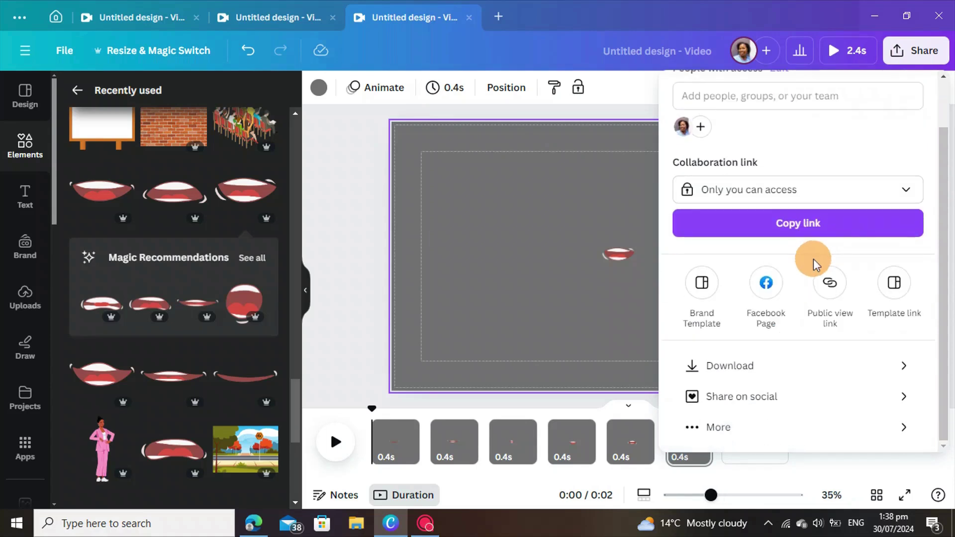
pyautogui.click(740, 369)
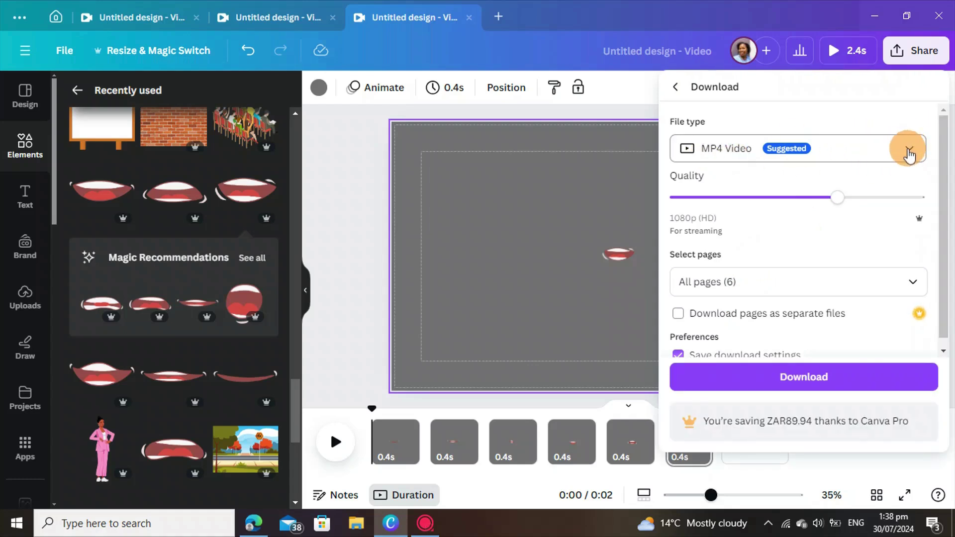
pyautogui.click(908, 152)
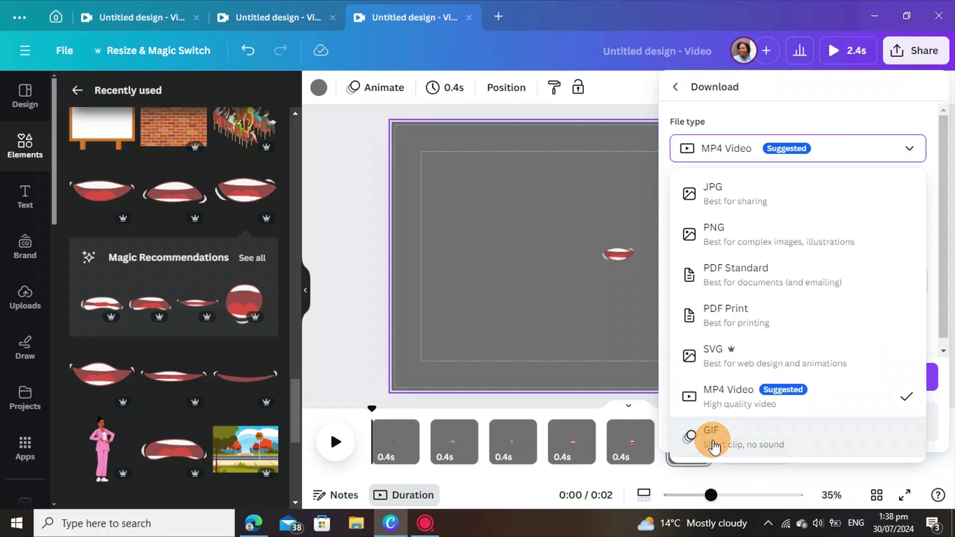
pyautogui.click(715, 444)
pyautogui.click(680, 244)
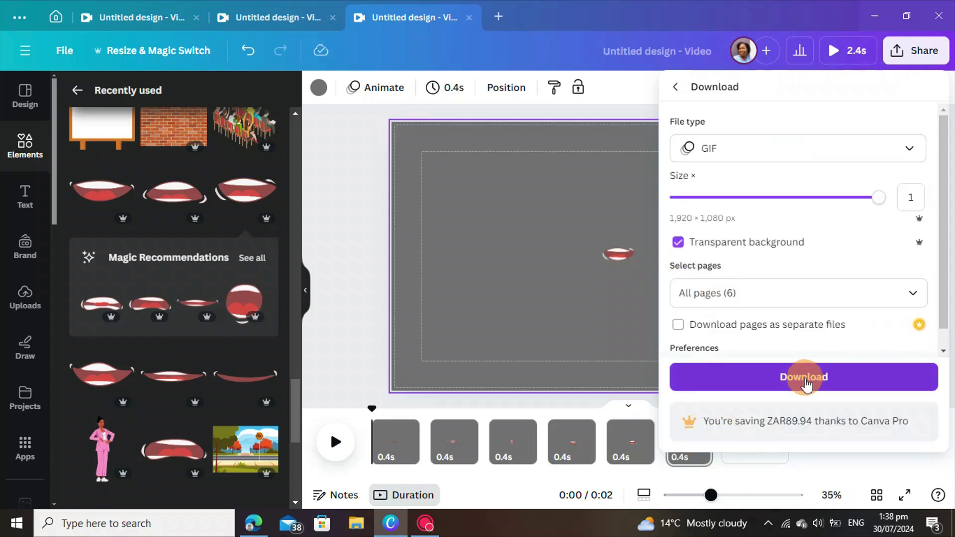
pyautogui.click(805, 382)
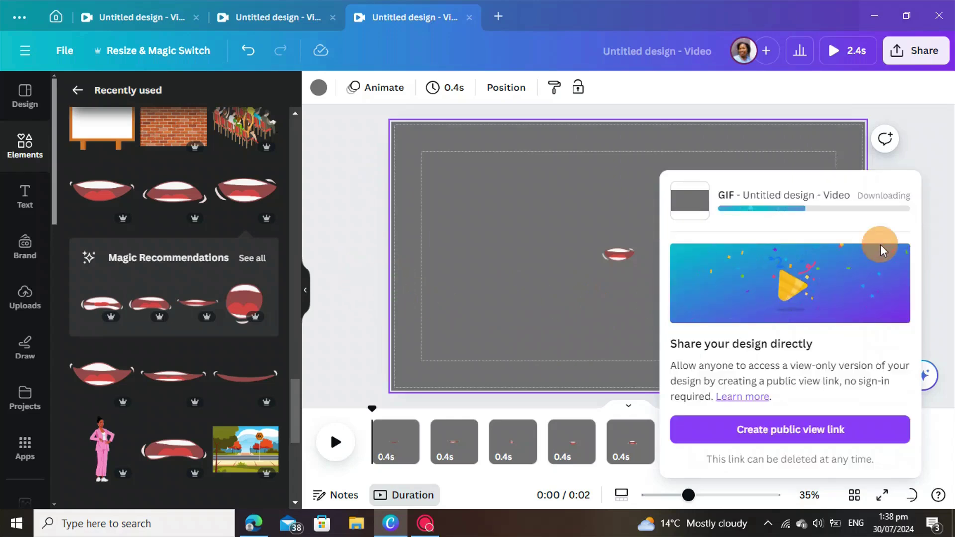
# - Switch to the other video design and add the cartoon girl in pink overalls from the recently used elements to the blank page
pyautogui.hotkey('ctrl', 'shift', 'Tab')
pyautogui.click(554, 313)
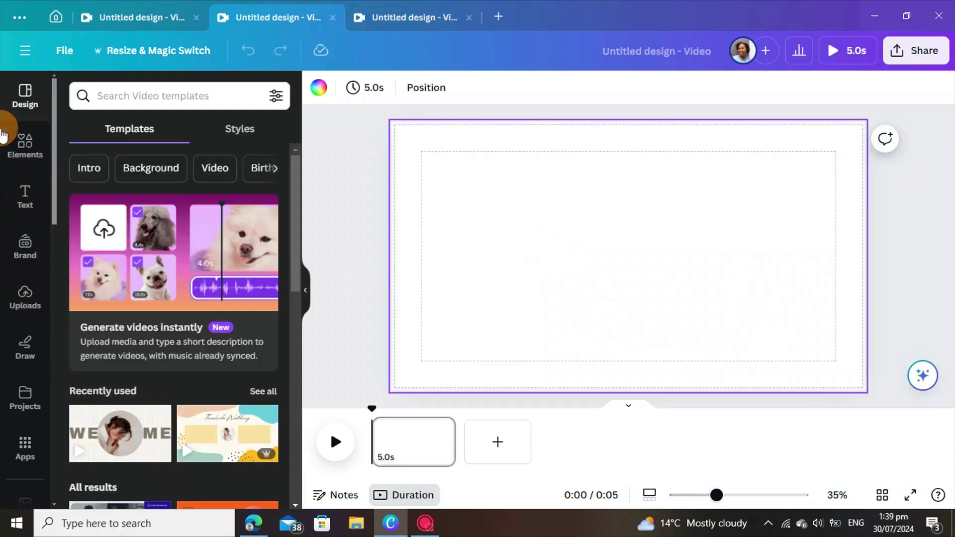
pyautogui.click(28, 160)
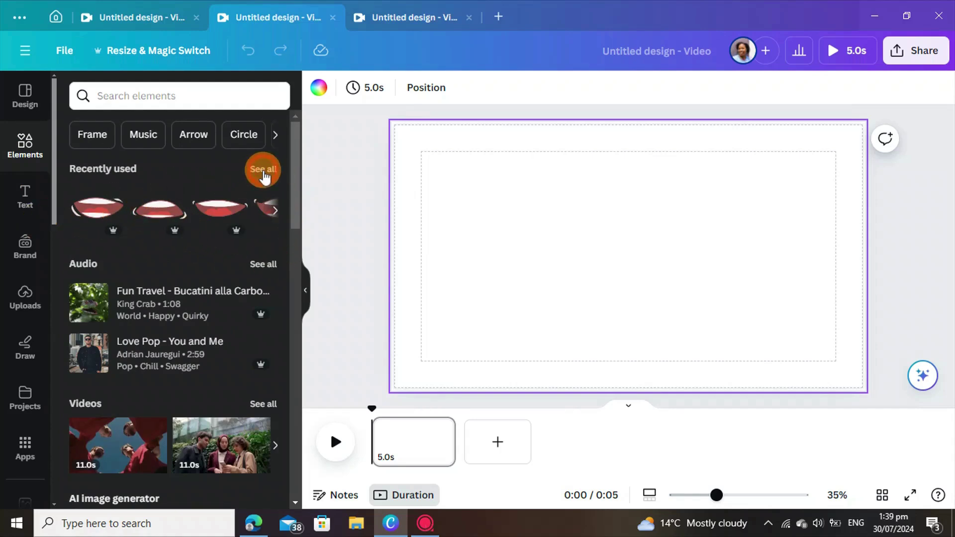
pyautogui.click(263, 170)
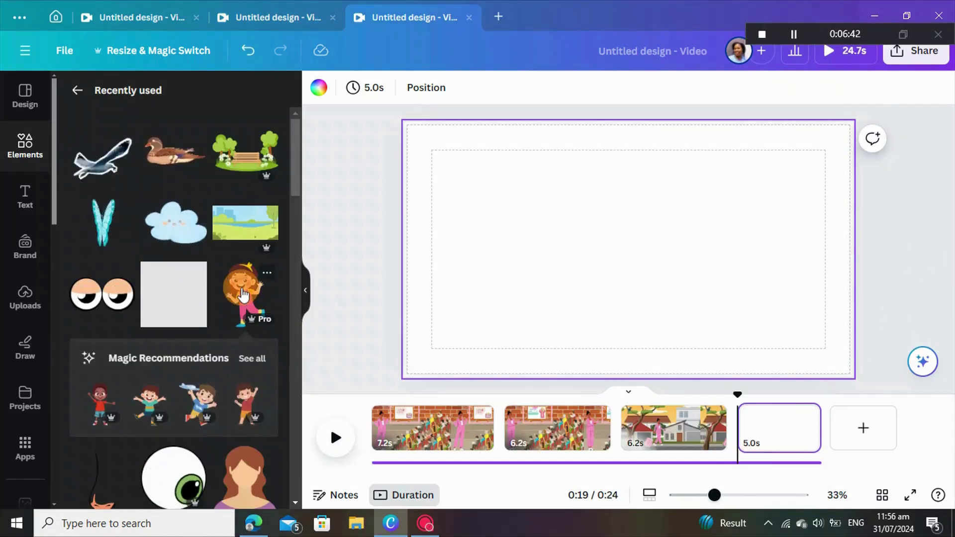
pyautogui.click(243, 293)
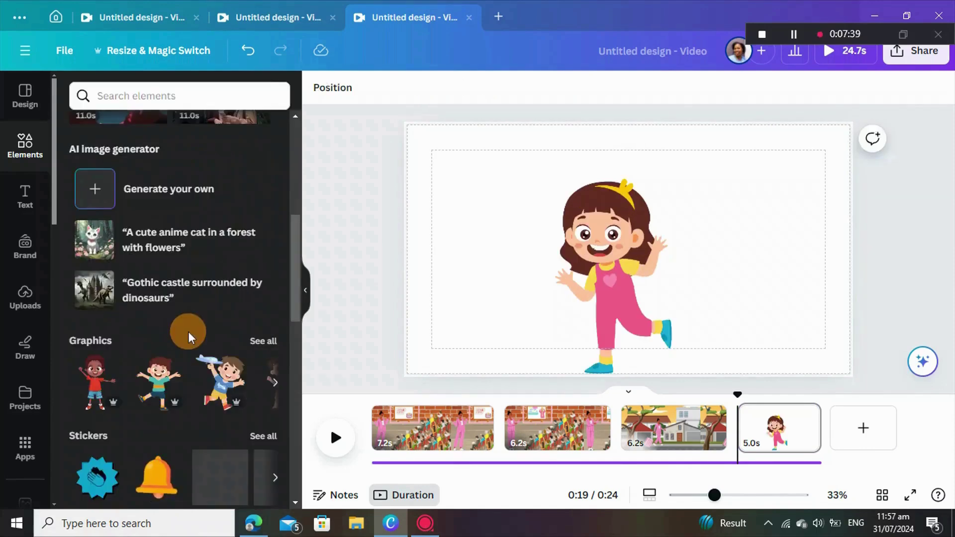
# - Add a circle shape and resize and position it so that it covers the girl's face
pyautogui.scroll(-4, 188, 331)
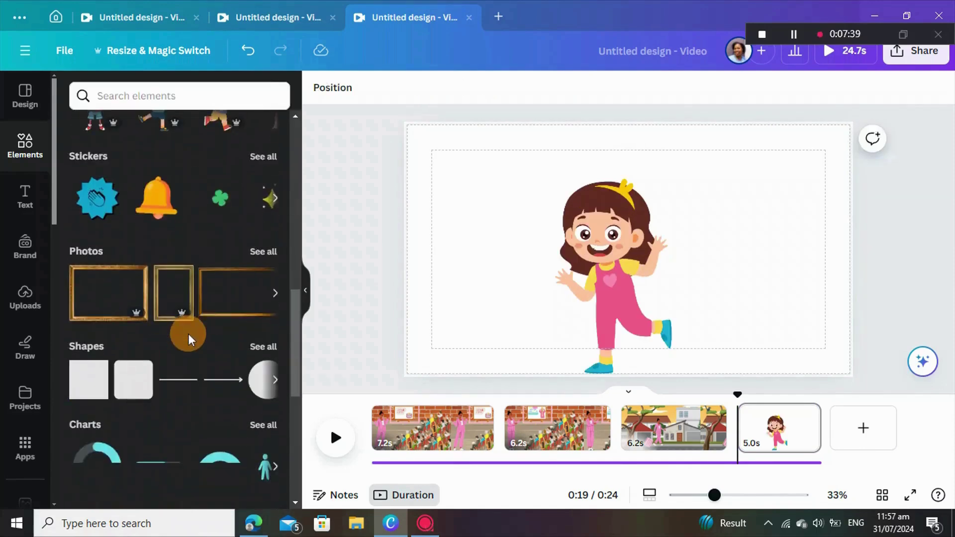
pyautogui.click(271, 381)
pyautogui.moveTo(623, 268); pyautogui.dragTo(571, 239)
pyautogui.click(763, 293)
pyautogui.click(600, 245)
pyautogui.moveTo(628, 264); pyautogui.dragTo(622, 258)
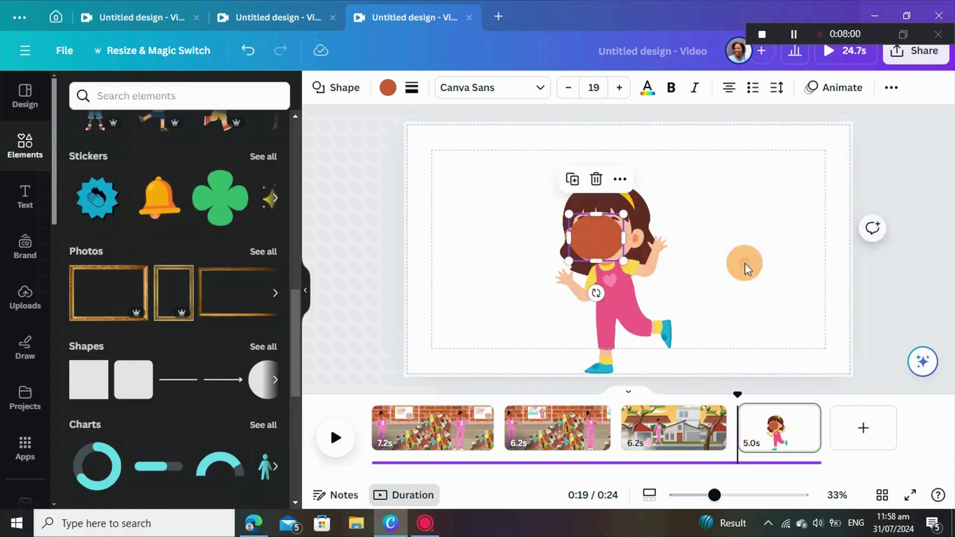
pyautogui.click(497, 279)
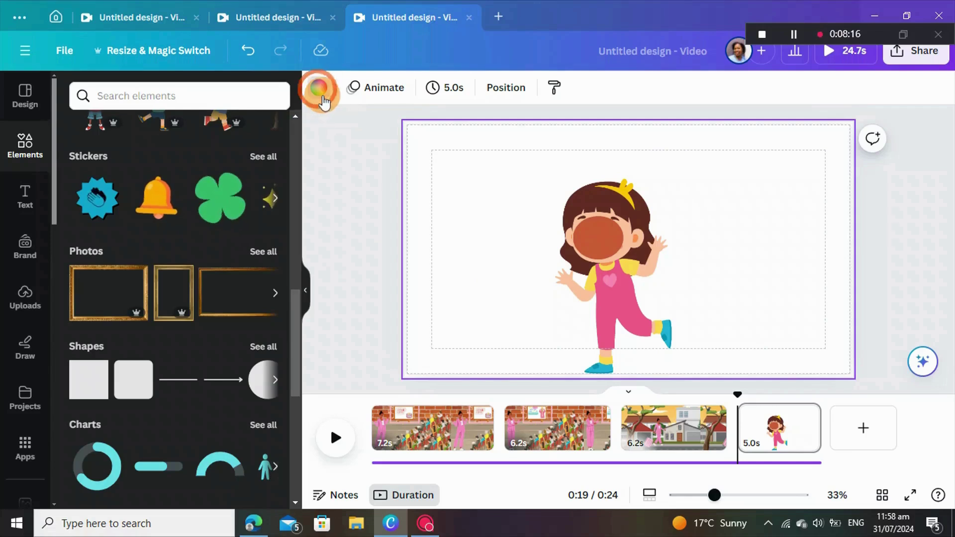
# - Recolor the circle covering the girl's face with the skin tone sampled from her in the design
pyautogui.click(321, 95)
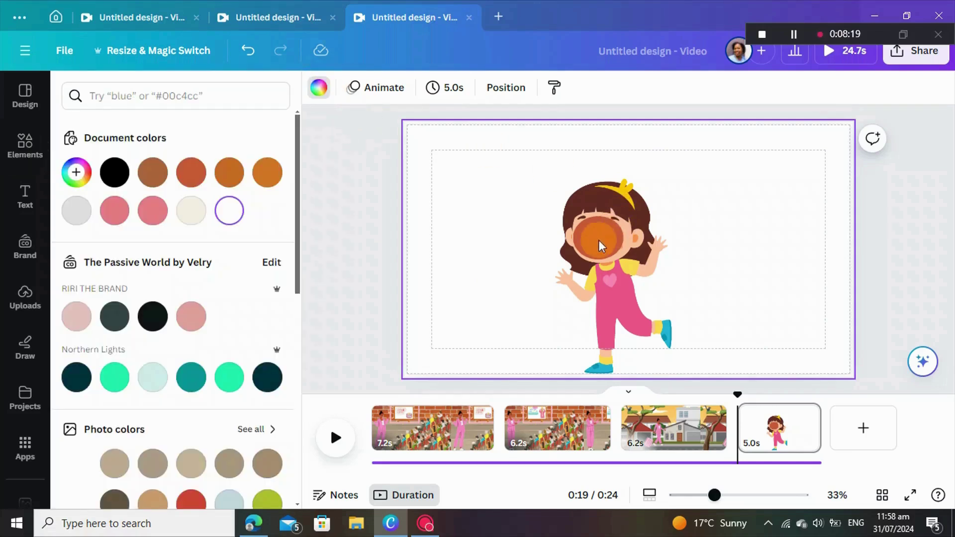
pyautogui.click(601, 246)
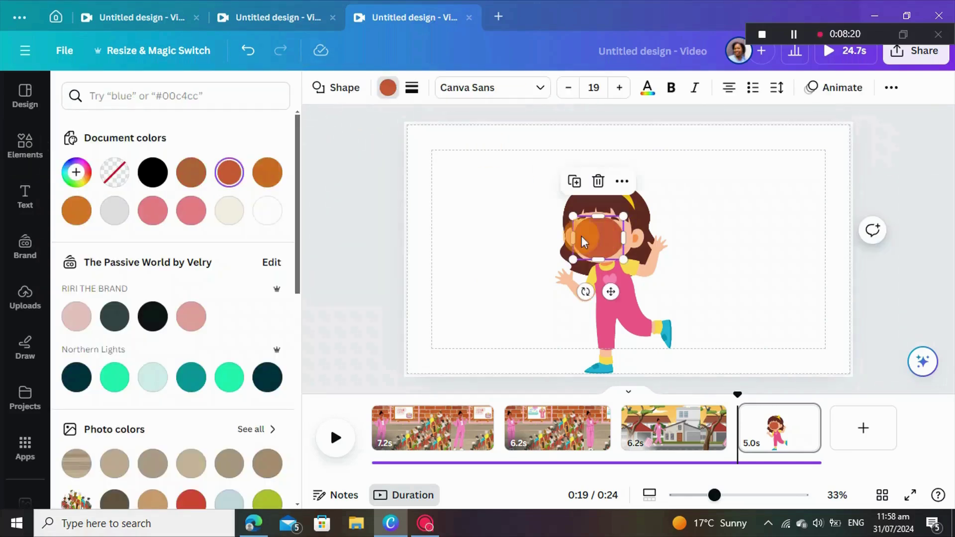
pyautogui.click(84, 175)
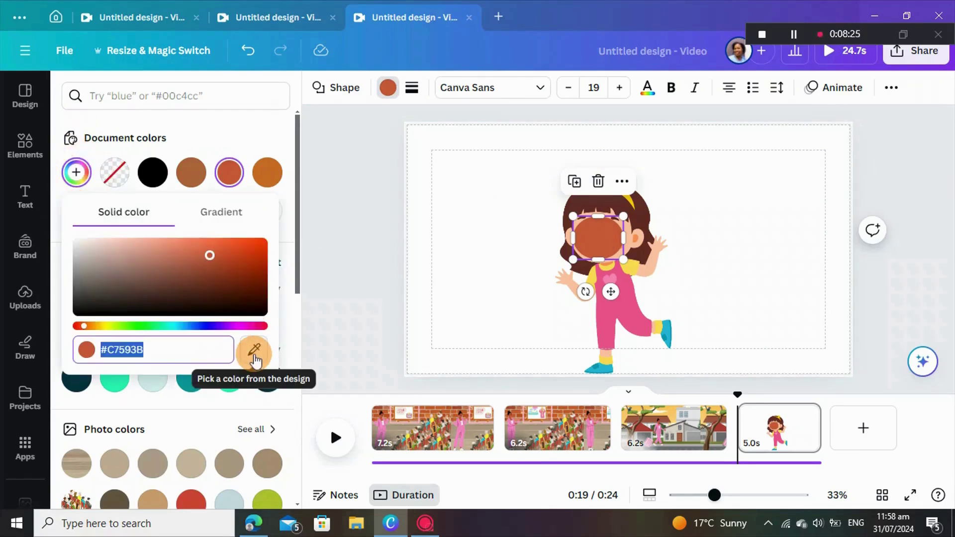
pyautogui.click(255, 356)
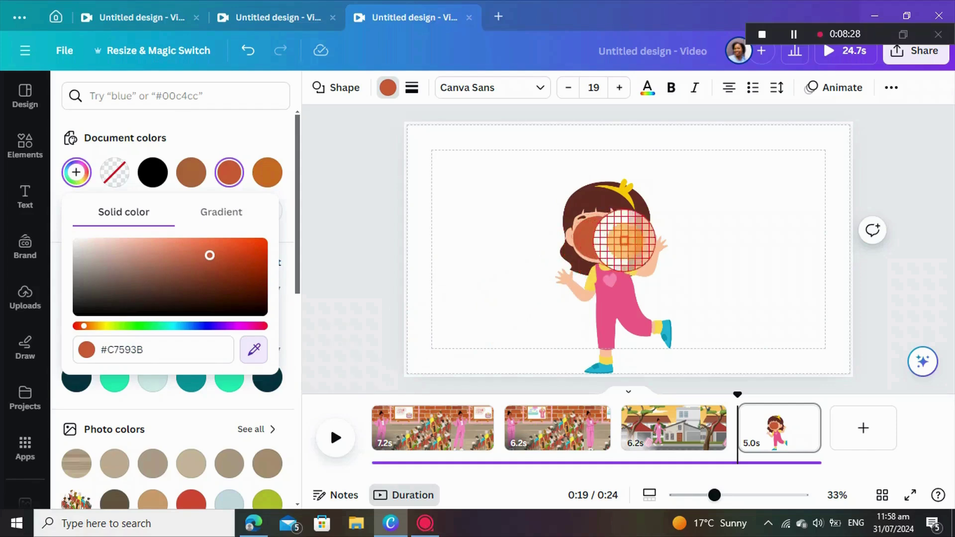
pyautogui.click(652, 272)
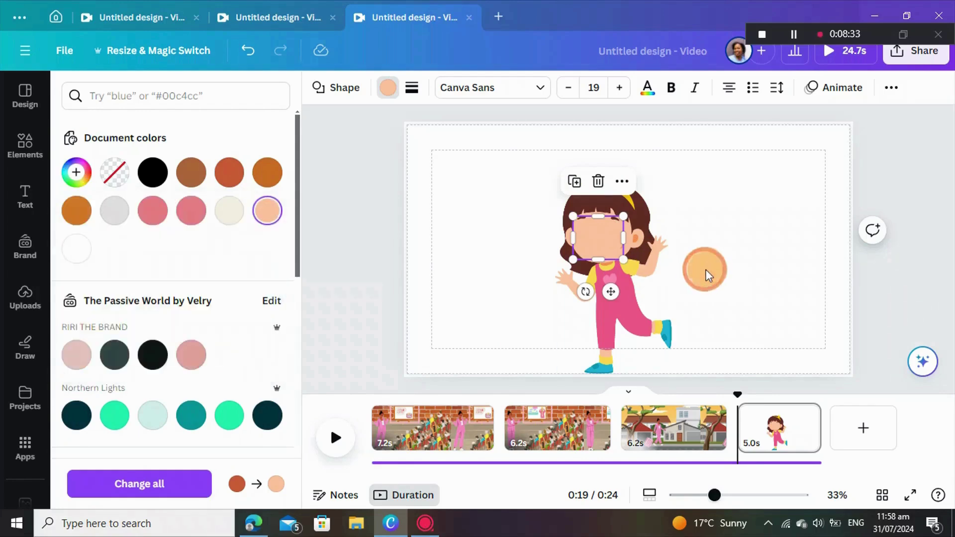
pyautogui.click(706, 269)
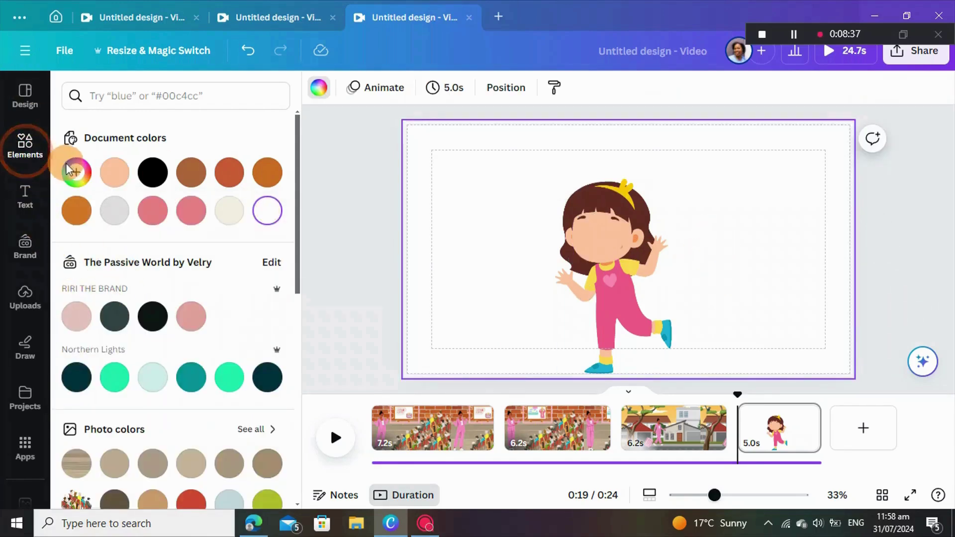
# - Show all recently used elements to find the eyes for the girl's face
pyautogui.click(25, 146)
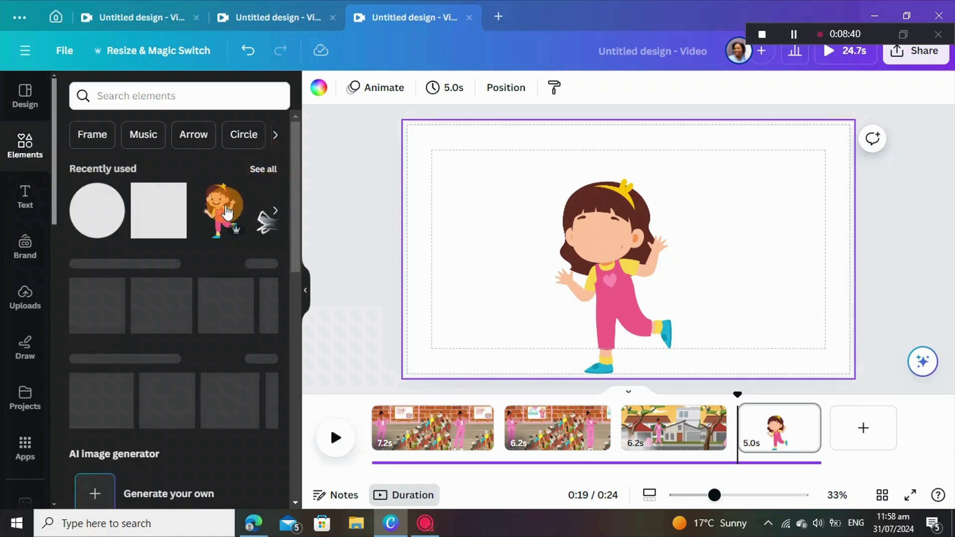
pyautogui.click(260, 170)
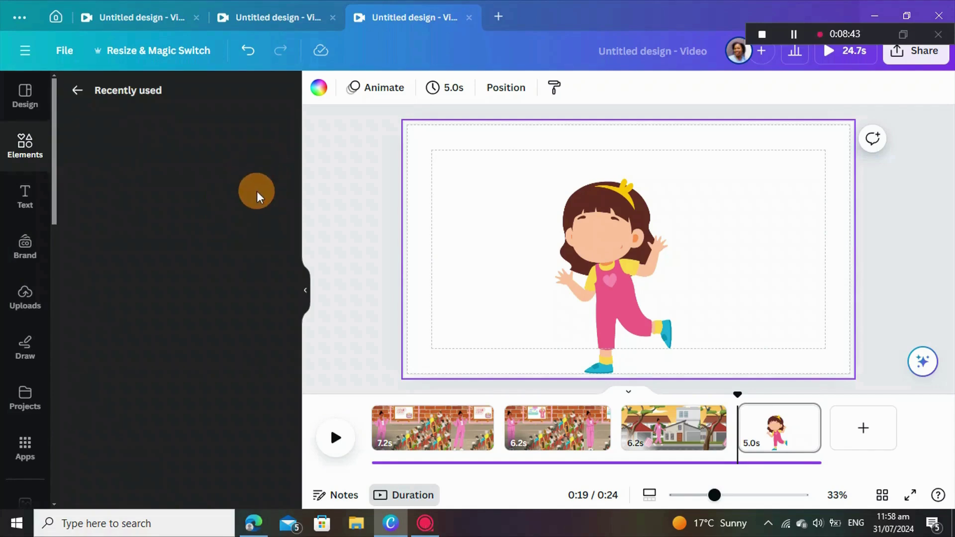
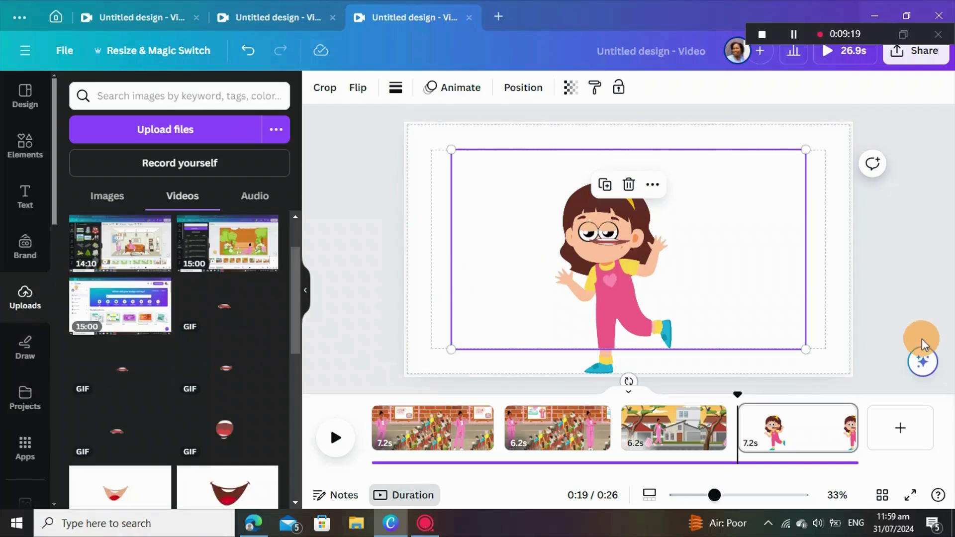
# - Scale down the mouth GIF and place it on the girl's face just below the eyes
pyautogui.moveTo(451, 150); pyautogui.dragTo(734, 306)
pyautogui.moveTo(779, 336); pyautogui.dragTo(601, 269)
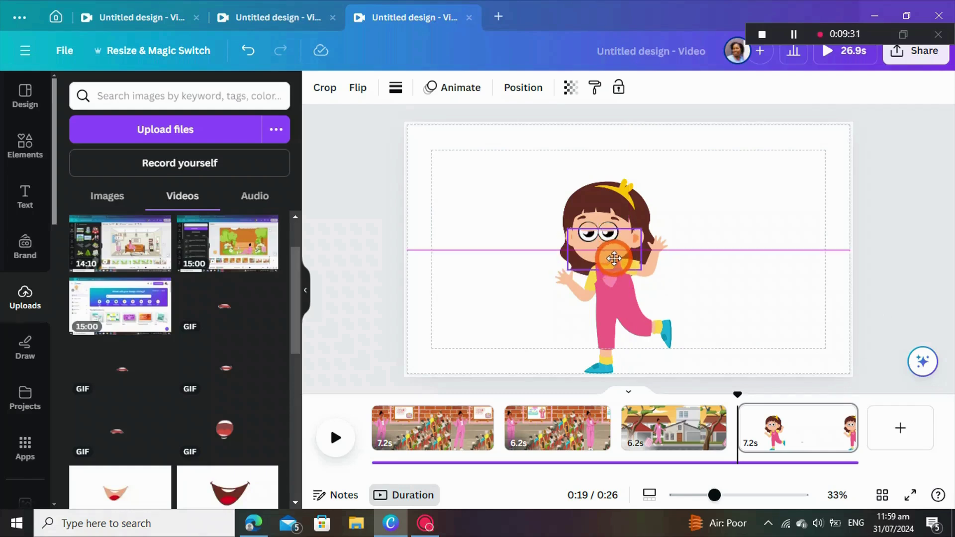
pyautogui.moveTo(613, 259); pyautogui.dragTo(613, 259)
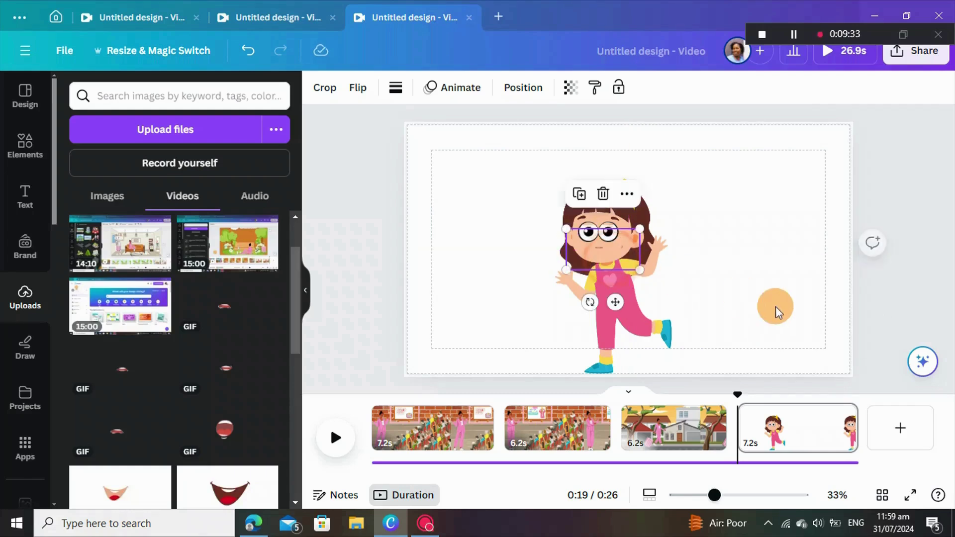
# - Select the girl together with her face cover, eyes and mouth, and group them
pyautogui.click(775, 306)
pyautogui.moveTo(683, 169); pyautogui.dragTo(569, 276)
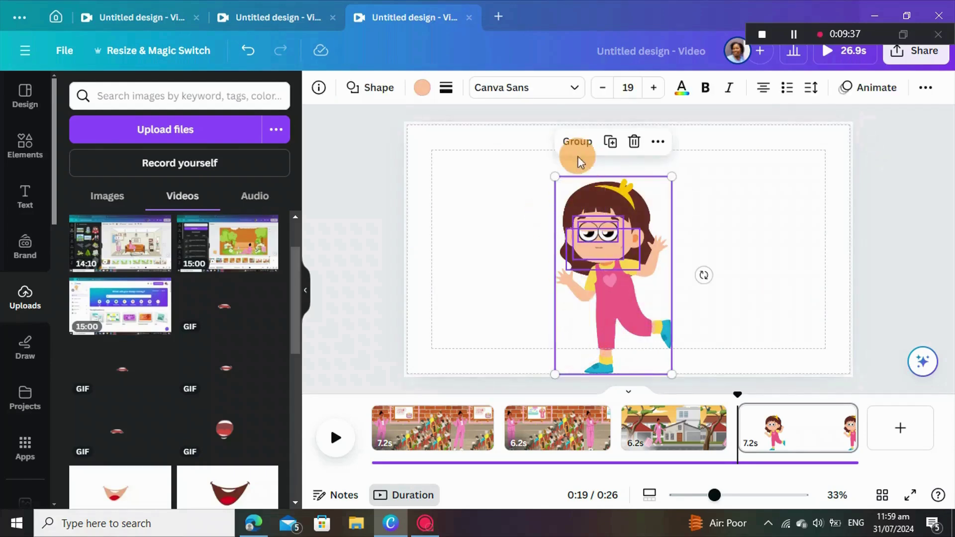
pyautogui.click(575, 149)
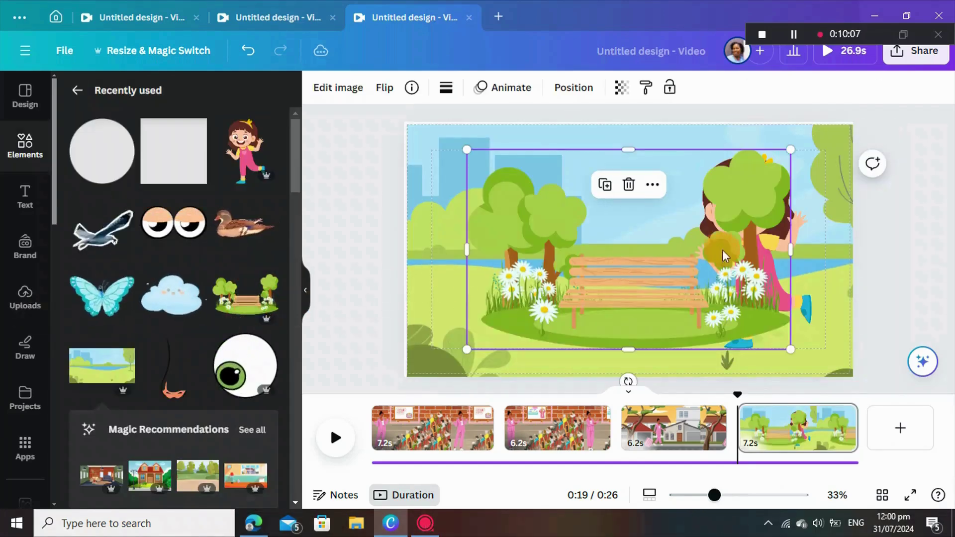
# - Scale down the park bench scene, move it over to the girl, and send it one layer backward behind her
pyautogui.moveTo(471, 152); pyautogui.dragTo(567, 211)
pyautogui.moveTo(662, 281); pyautogui.dragTo(709, 296)
pyautogui.rightClick(726, 303)
pyautogui.click(739, 239)
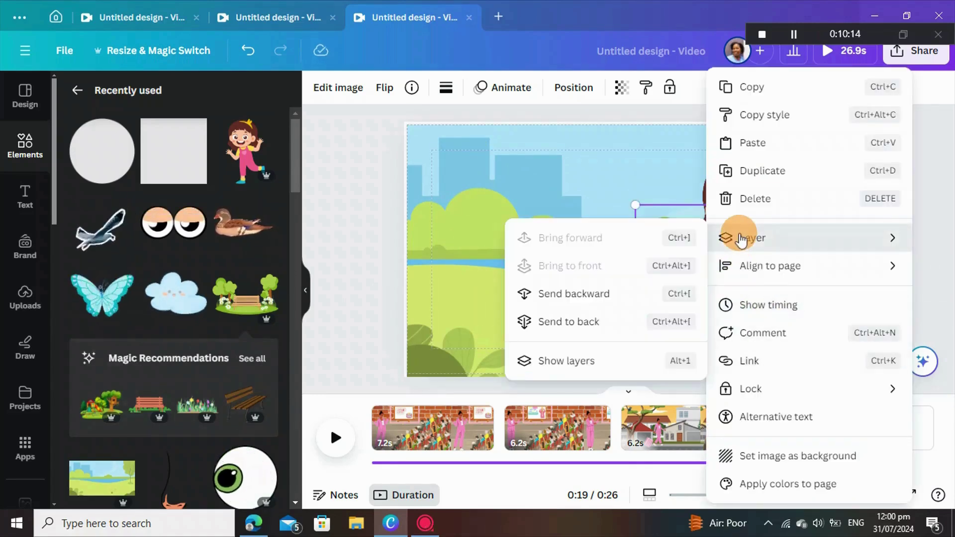
pyautogui.click(614, 296)
# - Enlarge the park bench scene to about 1,134 by 699 and reposition it behind the girl
pyautogui.moveTo(760, 294)
pyautogui.mouseDown()
pyautogui.moveTo(739, 313)
pyautogui.moveTo(750, 300)
pyautogui.mouseUp()
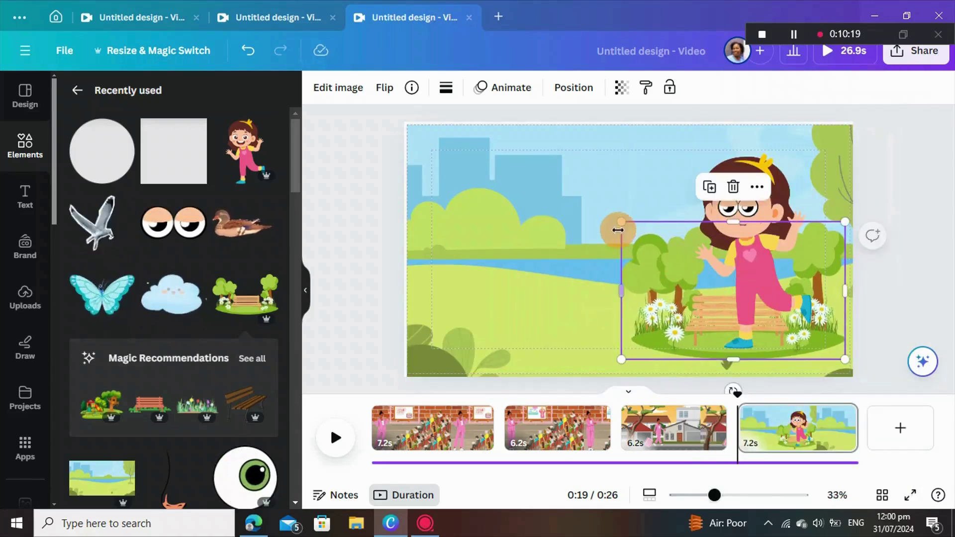
pyautogui.moveTo(613, 225); pyautogui.dragTo(583, 199)
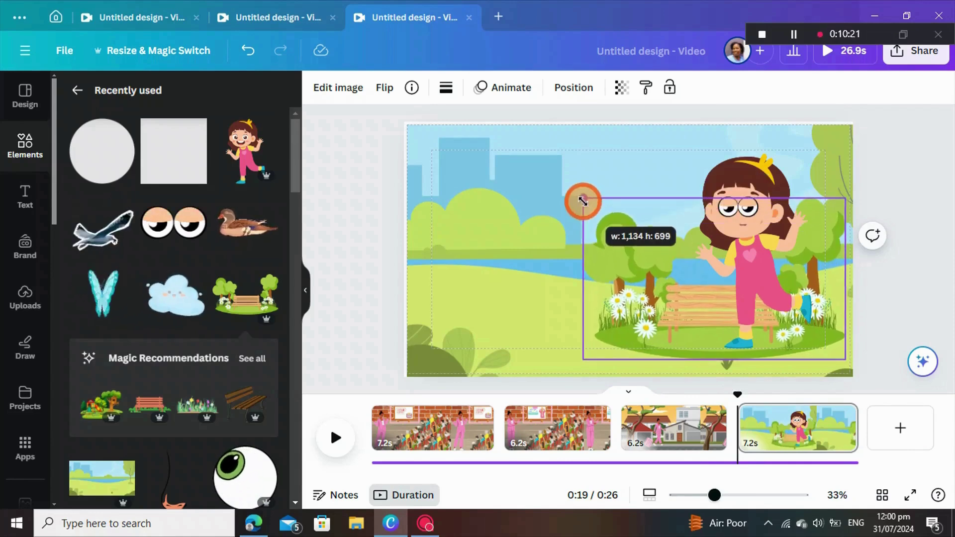
pyautogui.click(670, 277)
pyautogui.moveTo(689, 279); pyautogui.dragTo(692, 272)
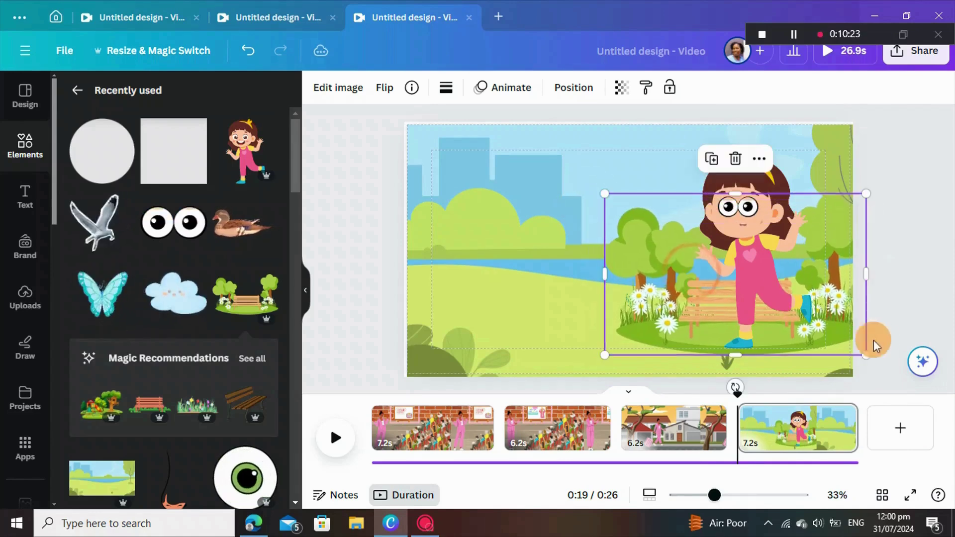
# - Scale down the girl group so that she fits in front of the park bench
pyautogui.click(760, 280)
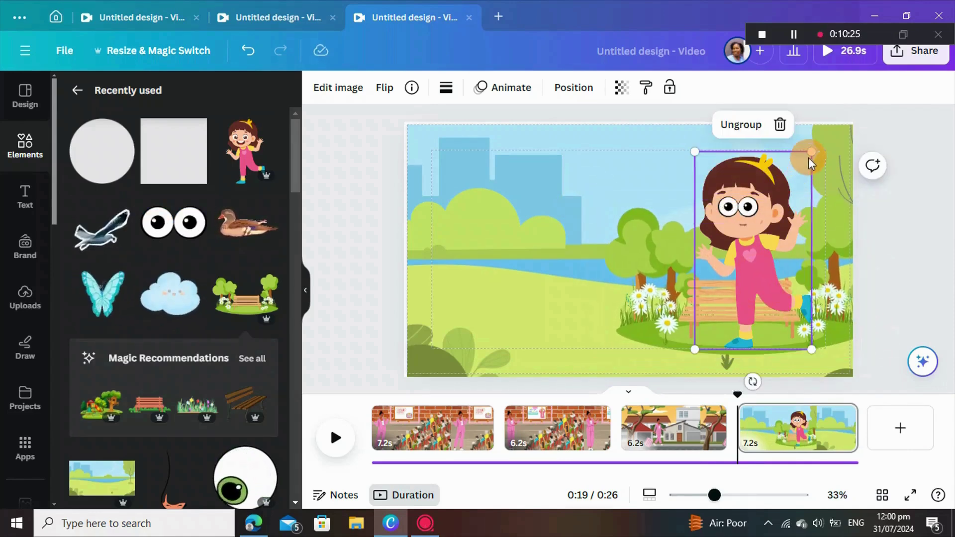
pyautogui.moveTo(812, 151); pyautogui.dragTo(781, 226)
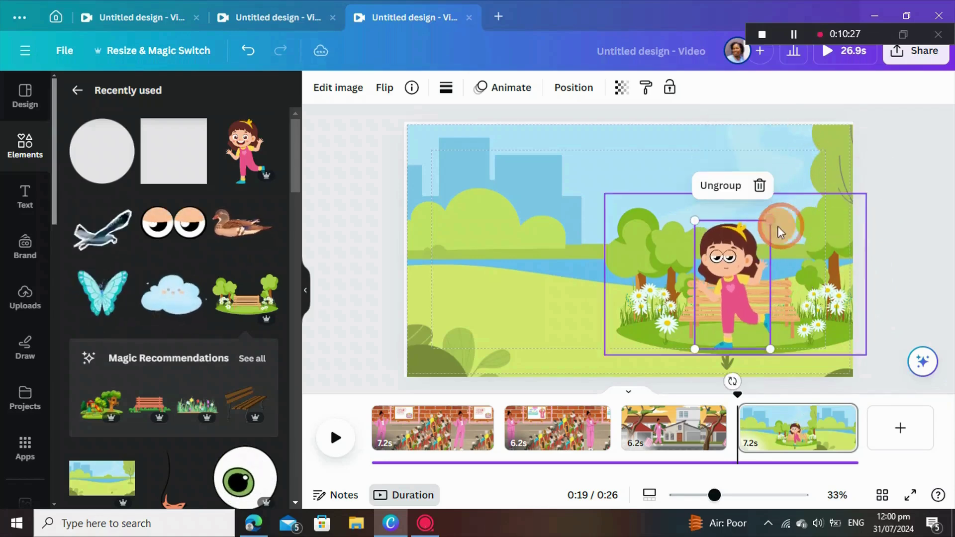
pyautogui.click(507, 291)
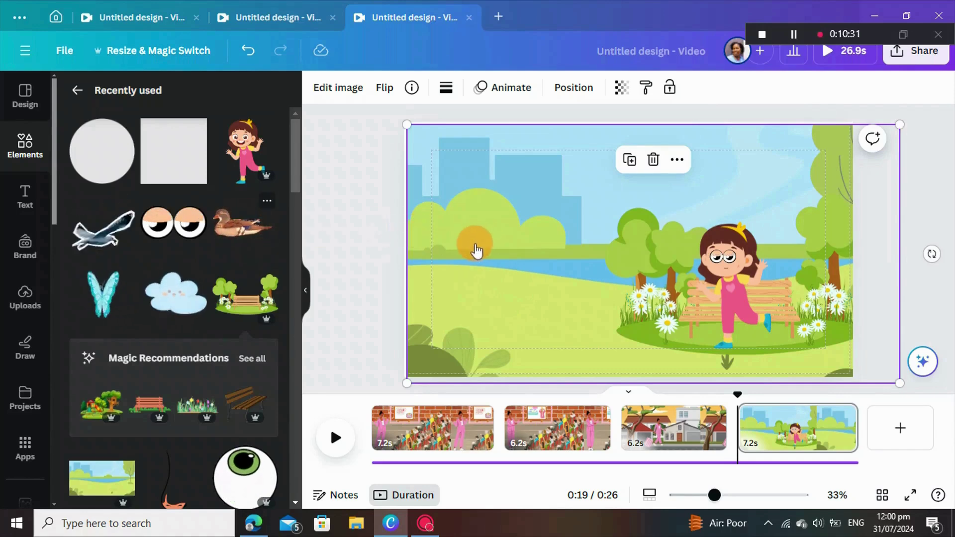
# - Add the duck, the smiling cloud and the butterfly from the recently used elements, scaling the butterfly down beside the daisies
pyautogui.click(246, 222)
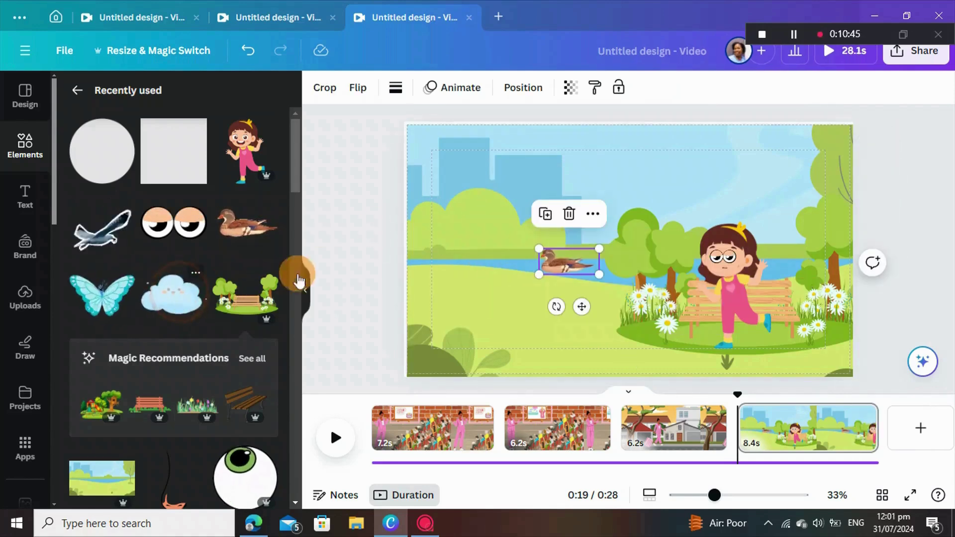
pyautogui.click(175, 293)
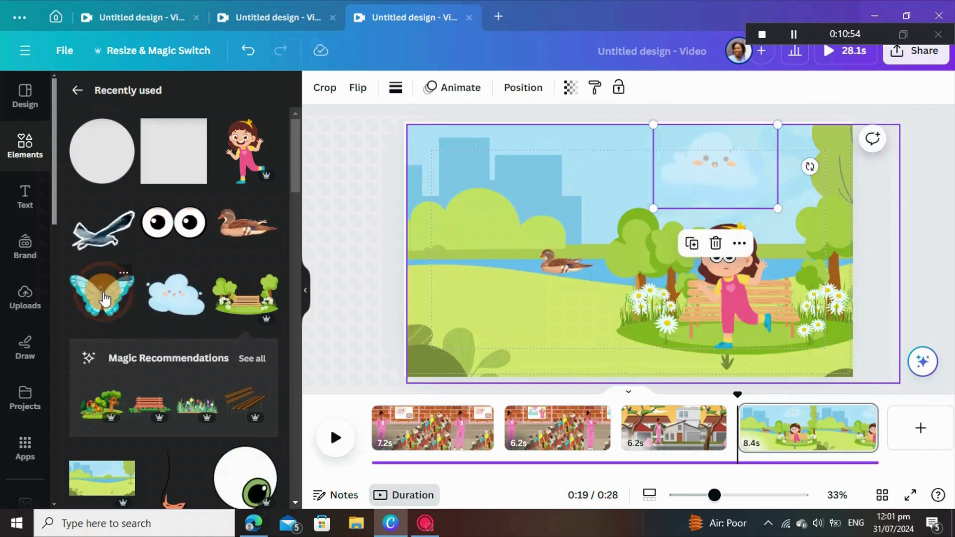
pyautogui.click(104, 299)
pyautogui.moveTo(502, 149); pyautogui.dragTo(636, 299)
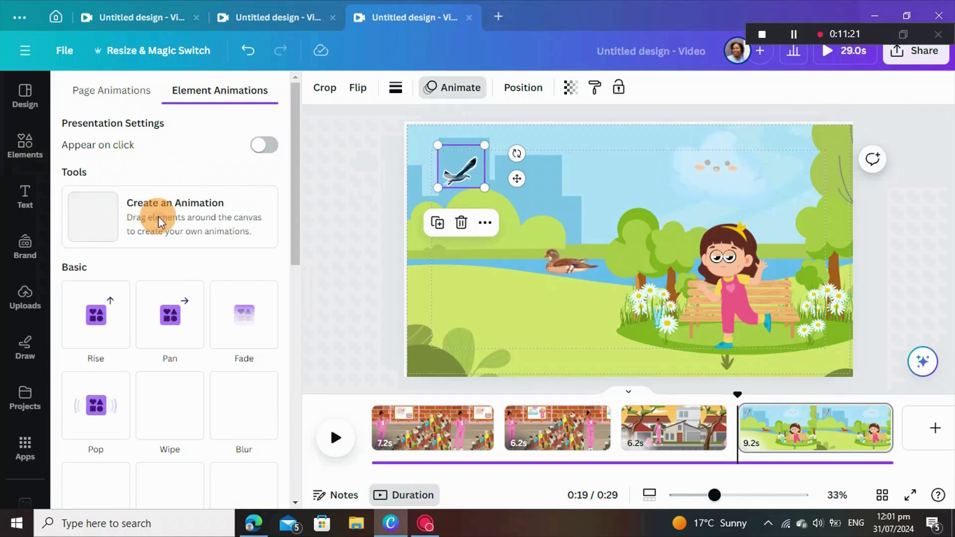
# - Create a custom animation for the seagull with a flight path across the sky past the buildings
pyautogui.click(159, 216)
pyautogui.moveTo(470, 168)
pyautogui.mouseDown()
pyautogui.moveTo(574, 183)
pyautogui.moveTo(528, 198)
pyautogui.mouseUp()
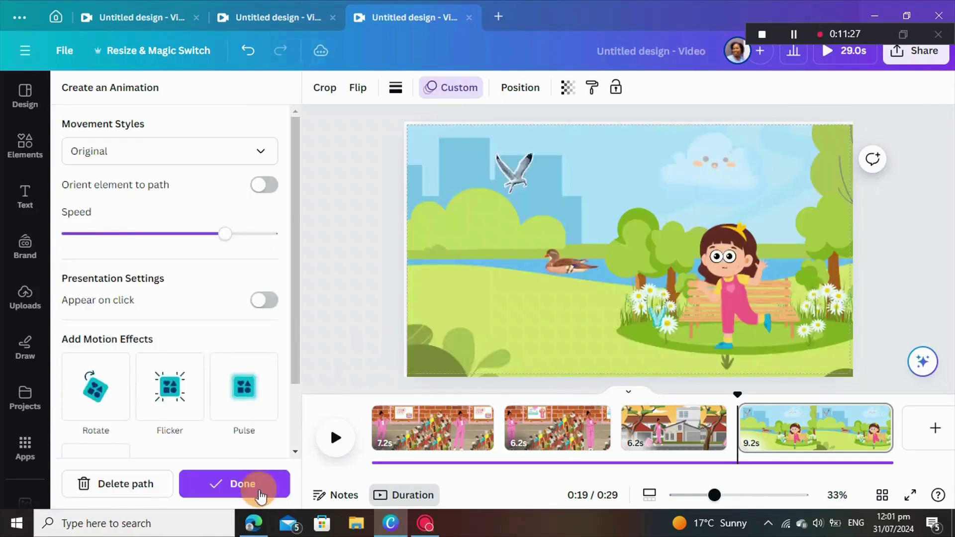
# - Move the girl group to the far end of the park bench, next to the tree trunk
pyautogui.click(719, 314)
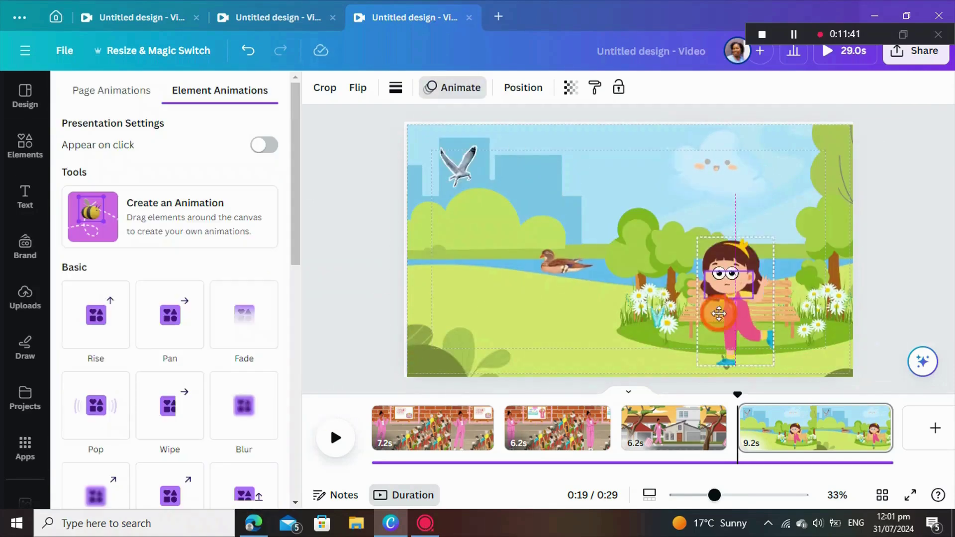
pyautogui.moveTo(719, 314); pyautogui.dragTo(625, 328)
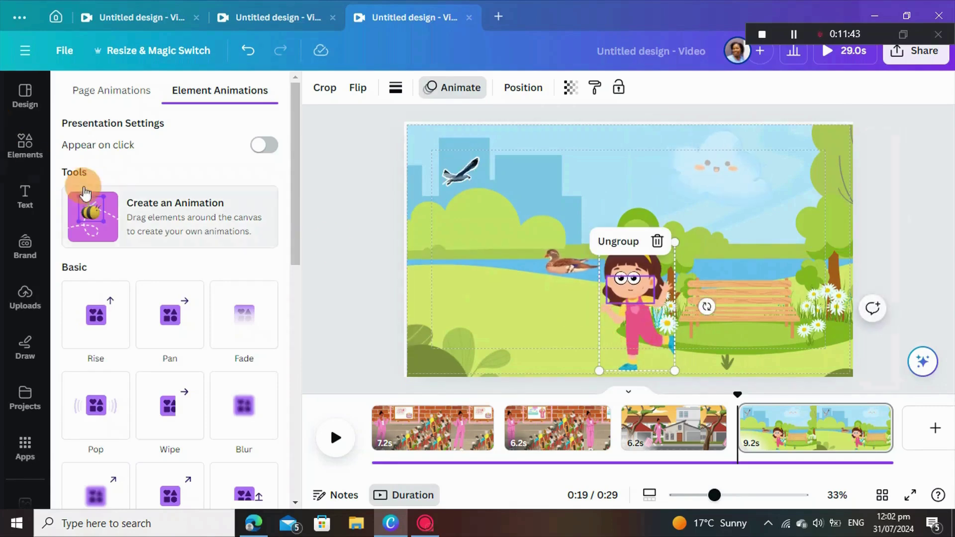
pyautogui.moveTo(698, 319); pyautogui.dragTo(751, 307)
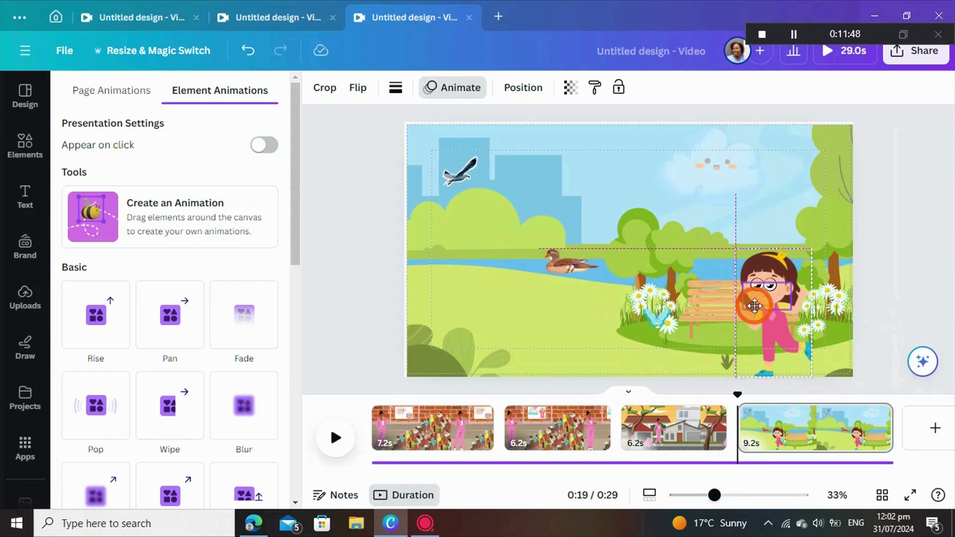
# - Create a custom animation for the mouth GIF in the girl group, tracing a path from the bench across the lawn toward the lake
pyautogui.click(184, 222)
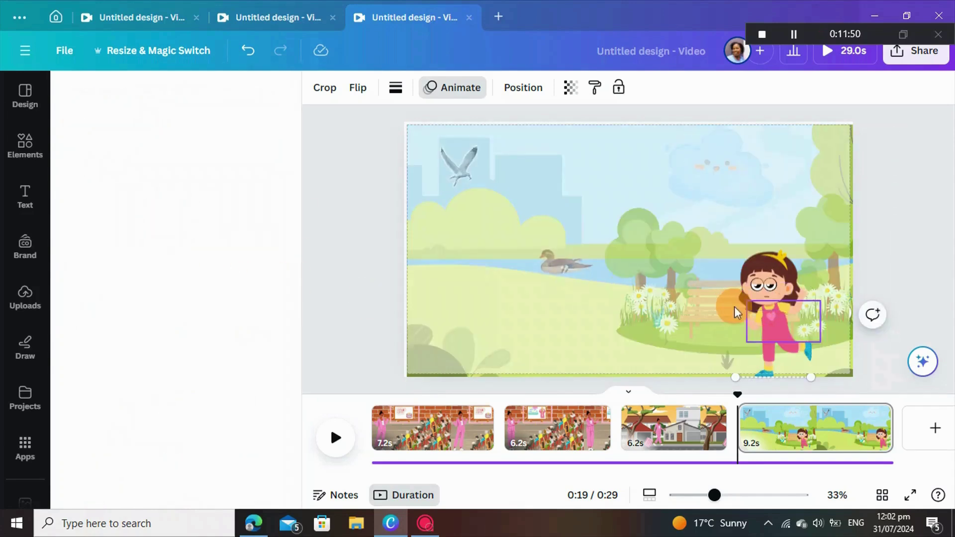
pyautogui.moveTo(735, 311)
pyautogui.mouseDown()
pyautogui.moveTo(727, 321)
pyautogui.moveTo(689, 304)
pyautogui.mouseUp()
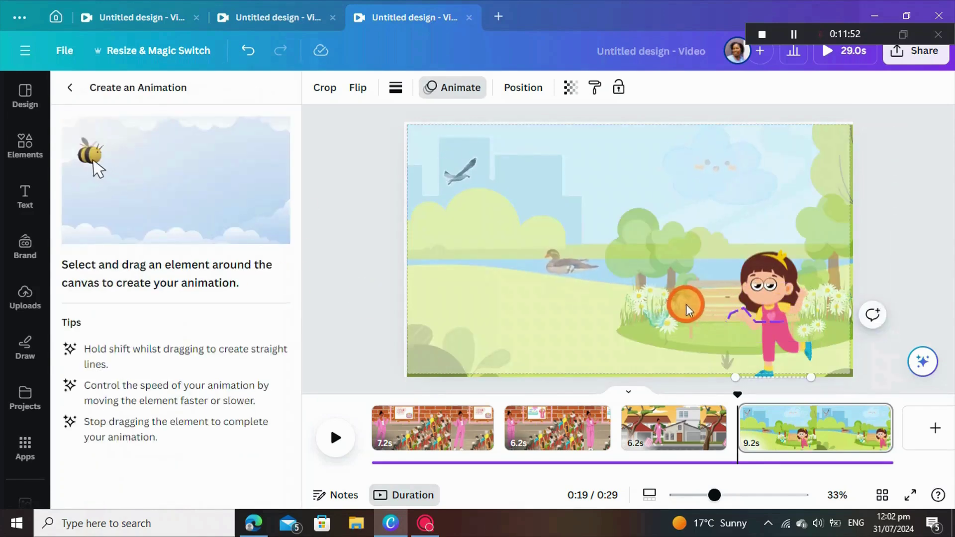
pyautogui.moveTo(510, 309); pyautogui.dragTo(473, 261)
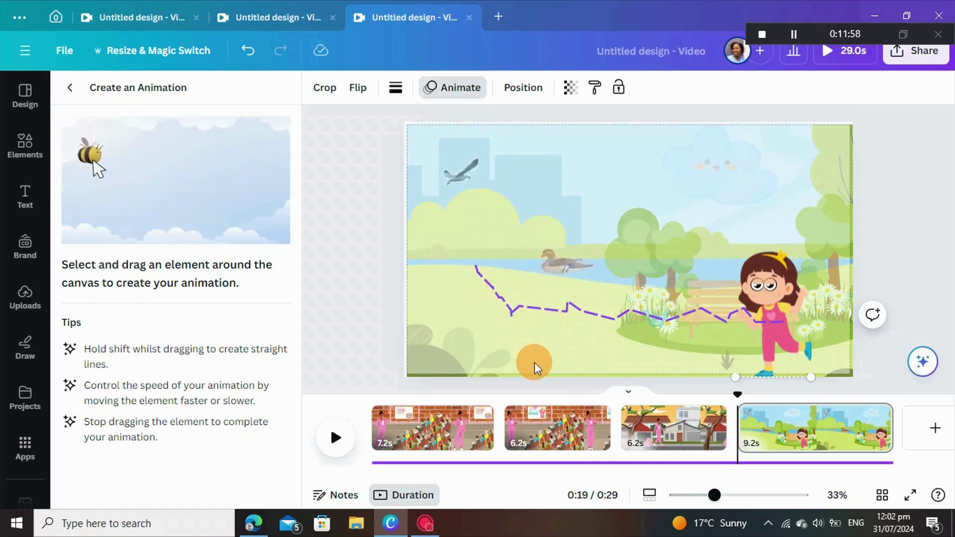
pyautogui.click(258, 490)
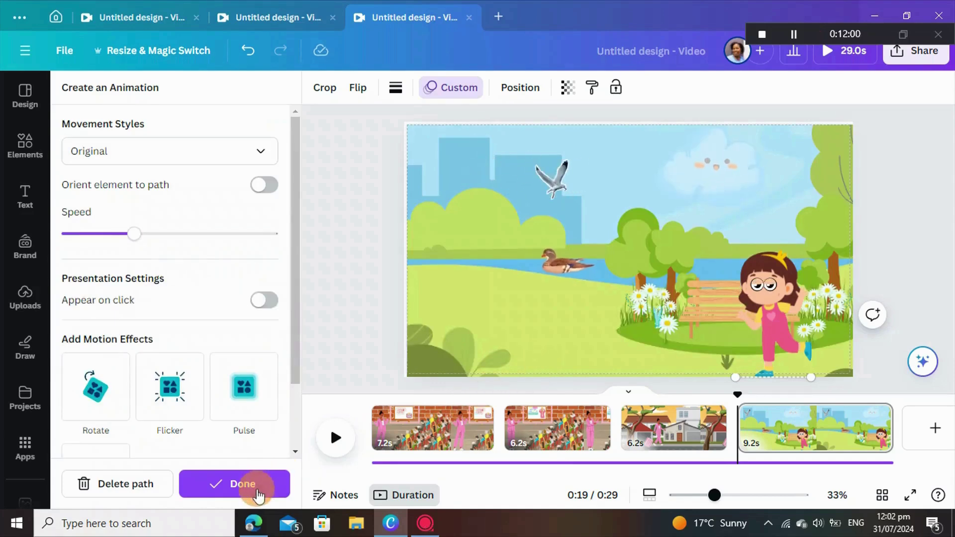
pyautogui.click(259, 491)
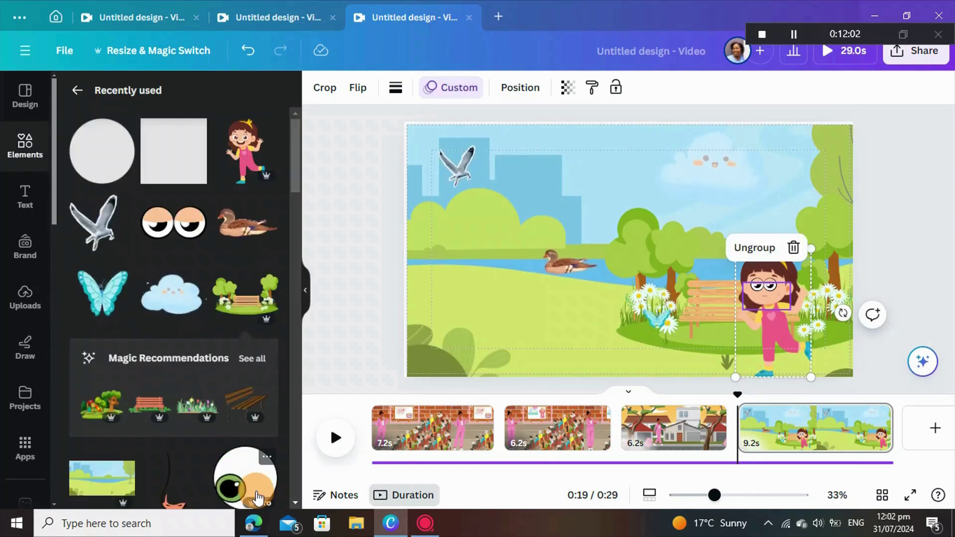
# - Shift the girl group slightly up and back toward the middle of the park bench
pyautogui.click(381, 343)
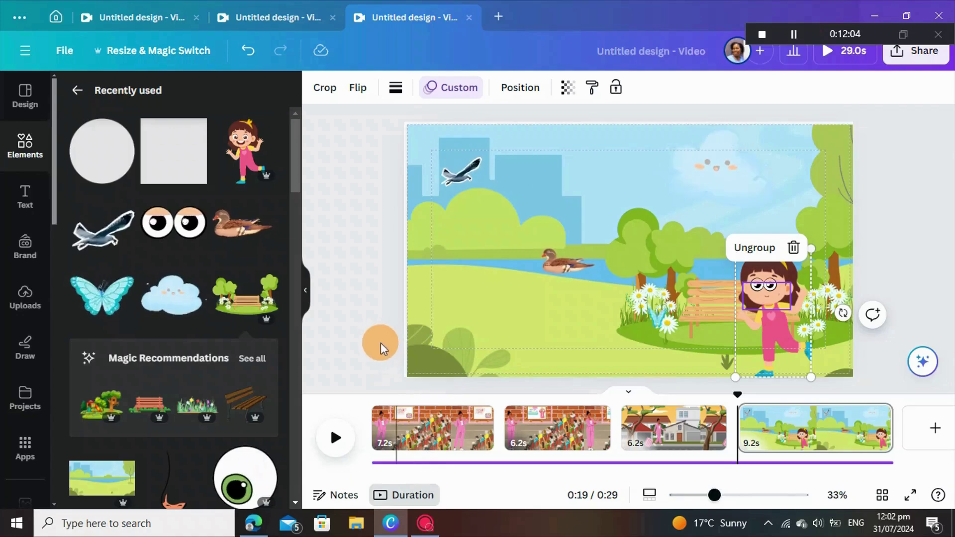
pyautogui.click(167, 381)
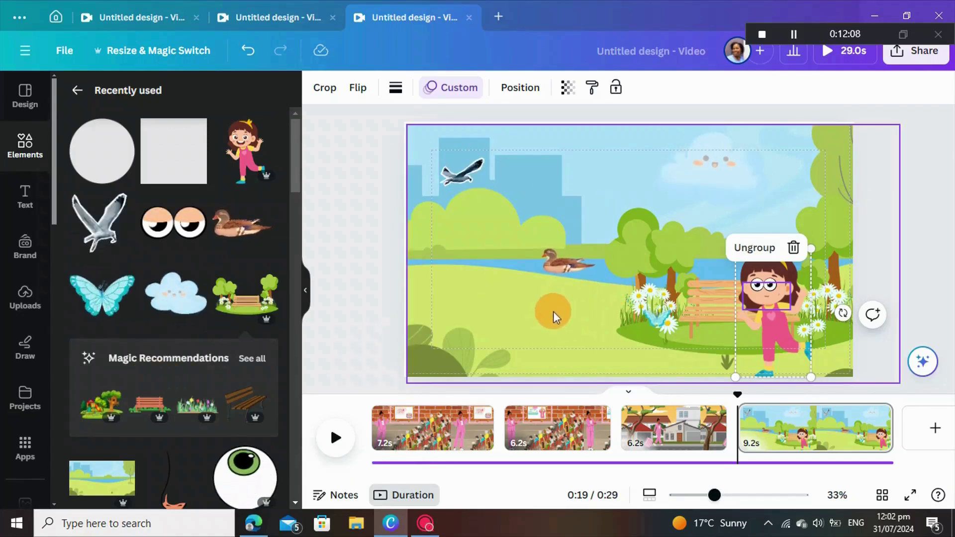
pyautogui.moveTo(775, 323); pyautogui.dragTo(762, 316)
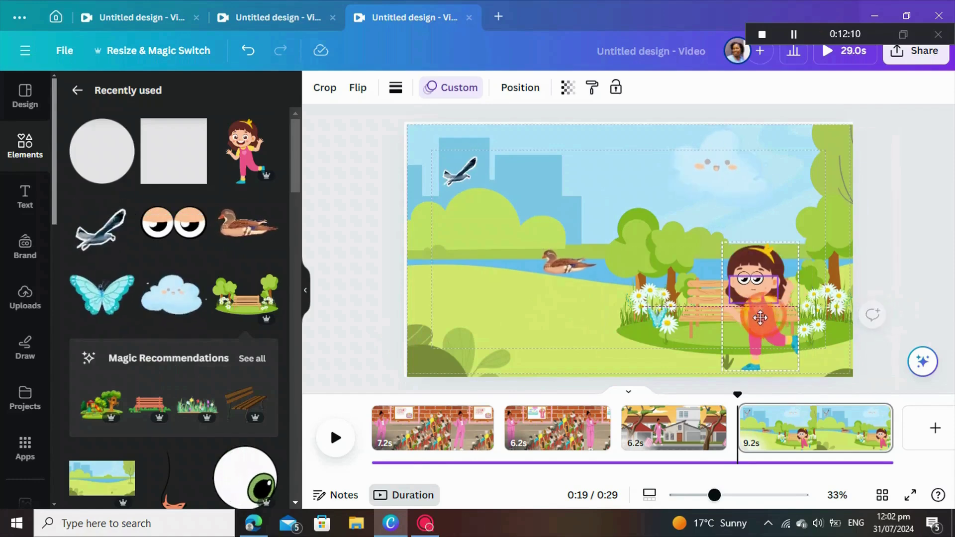
# - Play the park scene to preview its animations
pyautogui.click(342, 438)
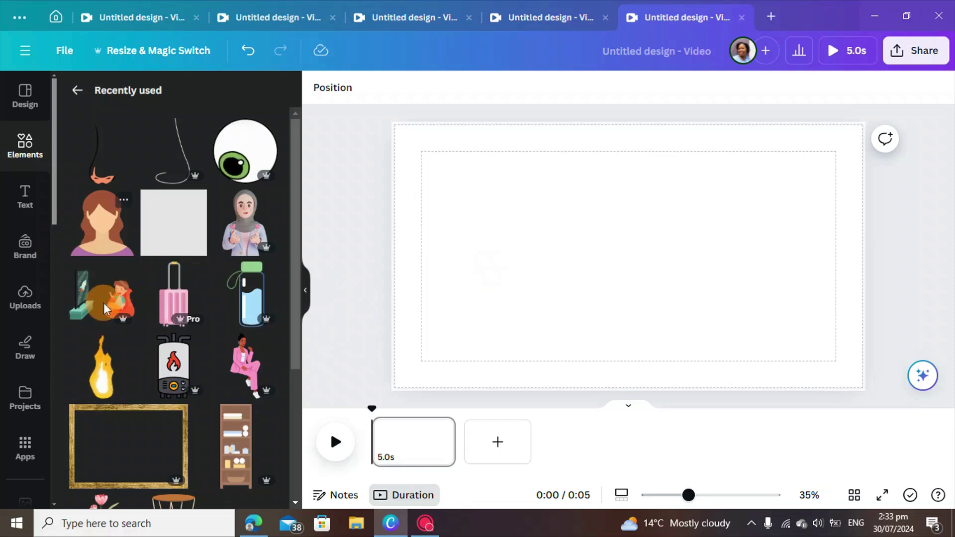
# - Add the faceless woman portrait to the blank page, enlarge it to nearly the page height and place it near the centre
pyautogui.click(109, 243)
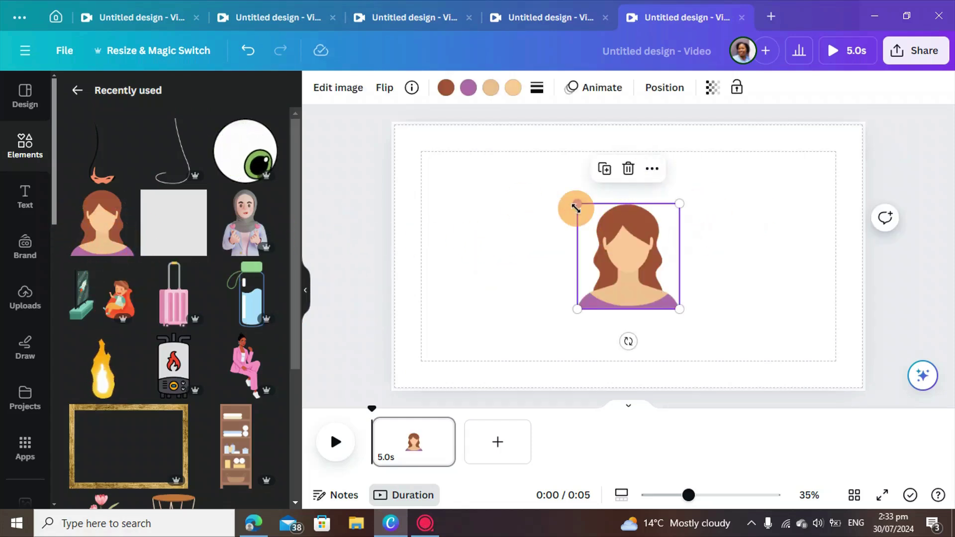
pyautogui.moveTo(574, 200); pyautogui.dragTo(490, 149)
pyautogui.moveTo(681, 320); pyautogui.dragTo(721, 405)
pyautogui.moveTo(673, 323); pyautogui.dragTo(657, 333)
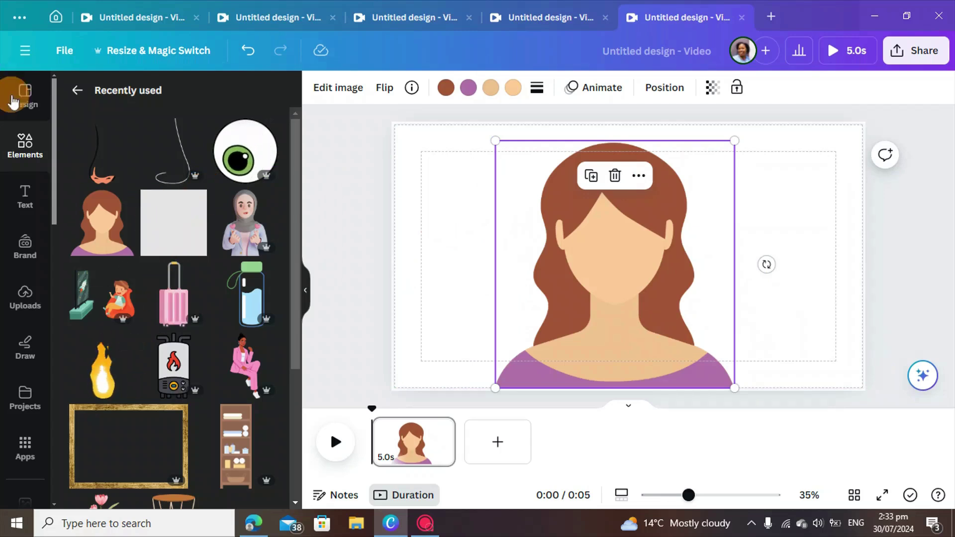
# - Add the uploaded talking-mouth GIF, shrink it to about half its size and position it on the lower part of the woman's face
pyautogui.click(34, 290)
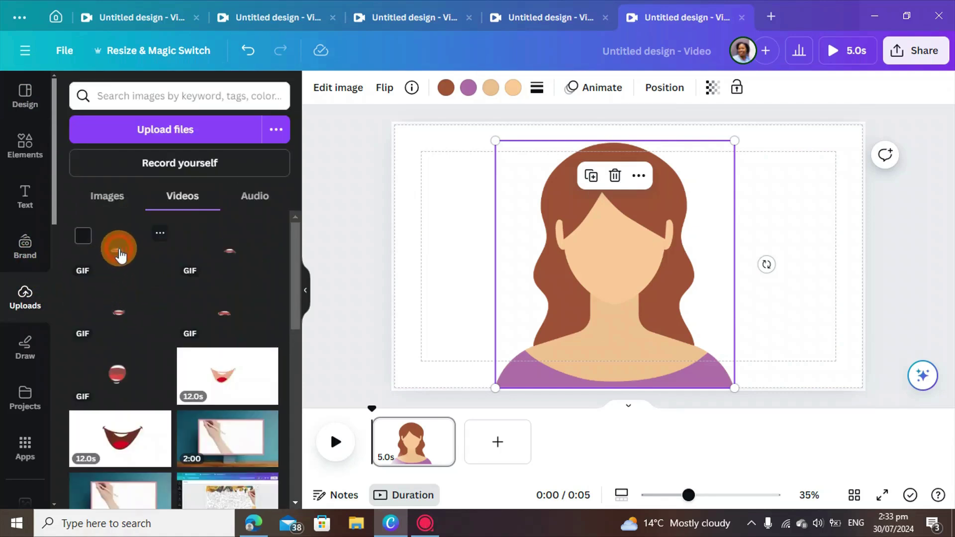
pyautogui.click(123, 263)
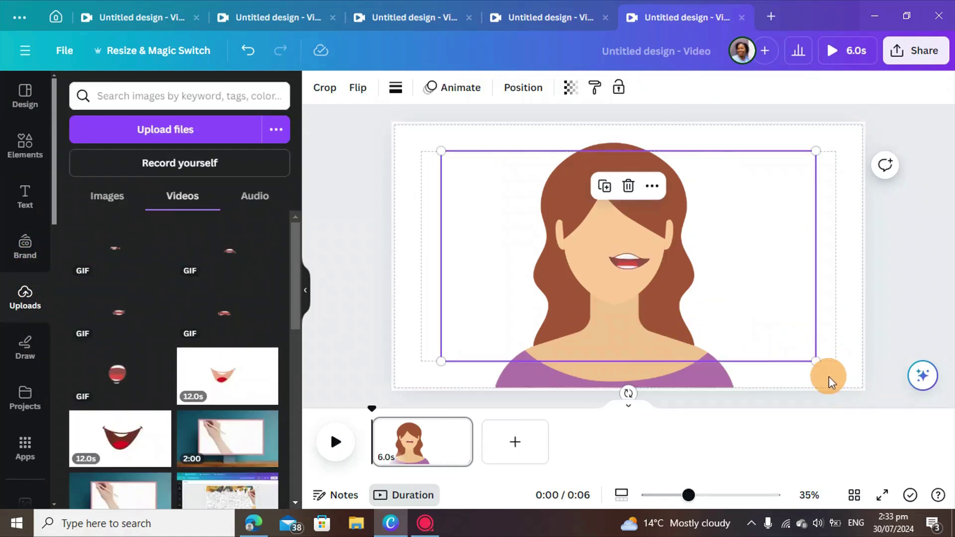
pyautogui.moveTo(443, 152); pyautogui.dragTo(611, 292)
pyautogui.moveTo(747, 320); pyautogui.dragTo(641, 286)
pyautogui.click(652, 288)
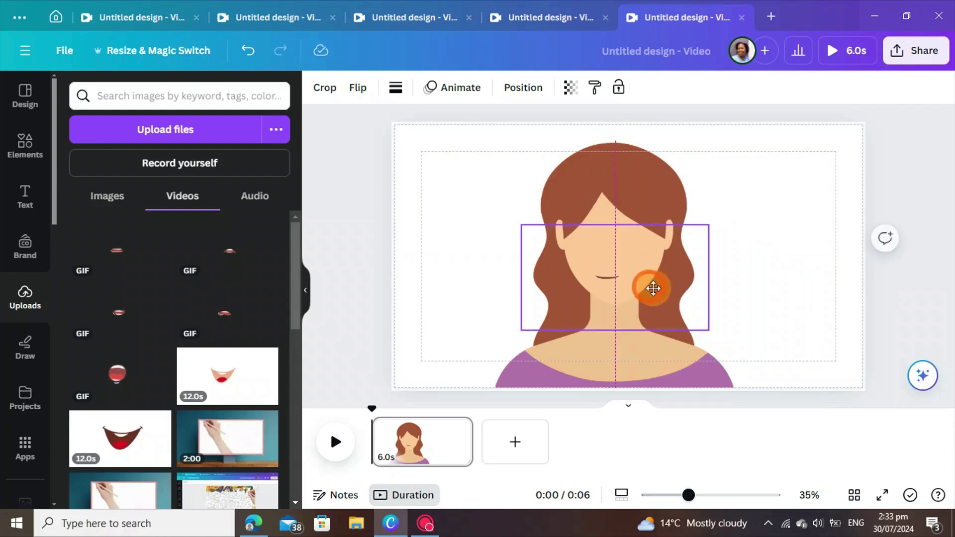
pyautogui.click(782, 262)
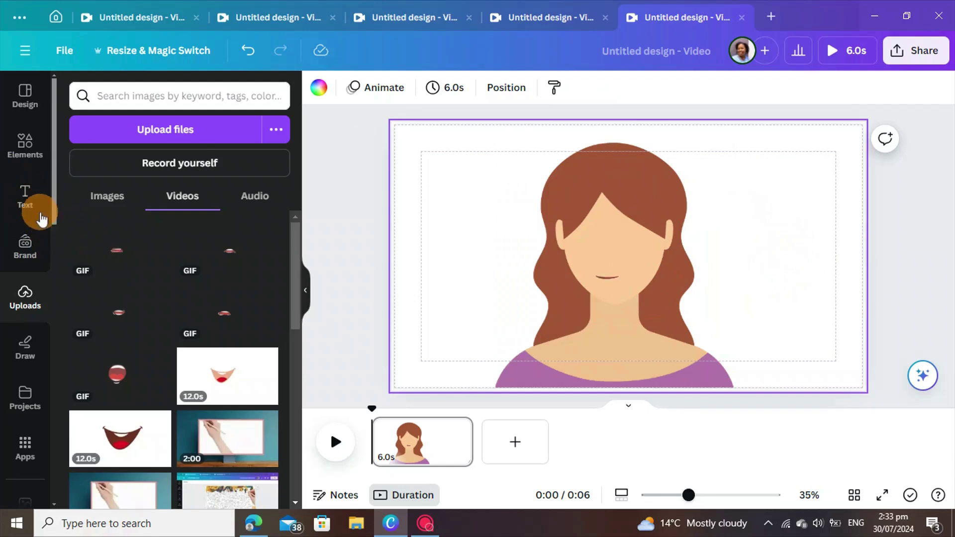
# - Add the animated green eye from the recently used elements, shrink it and place it on one side of the woman's face
pyautogui.click(26, 147)
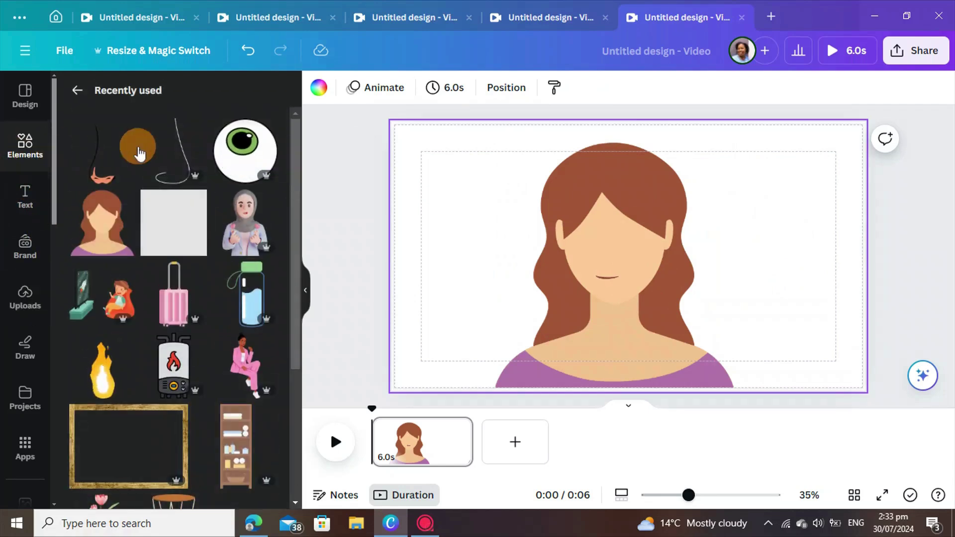
pyautogui.moveTo(240, 155); pyautogui.dragTo(149, 162)
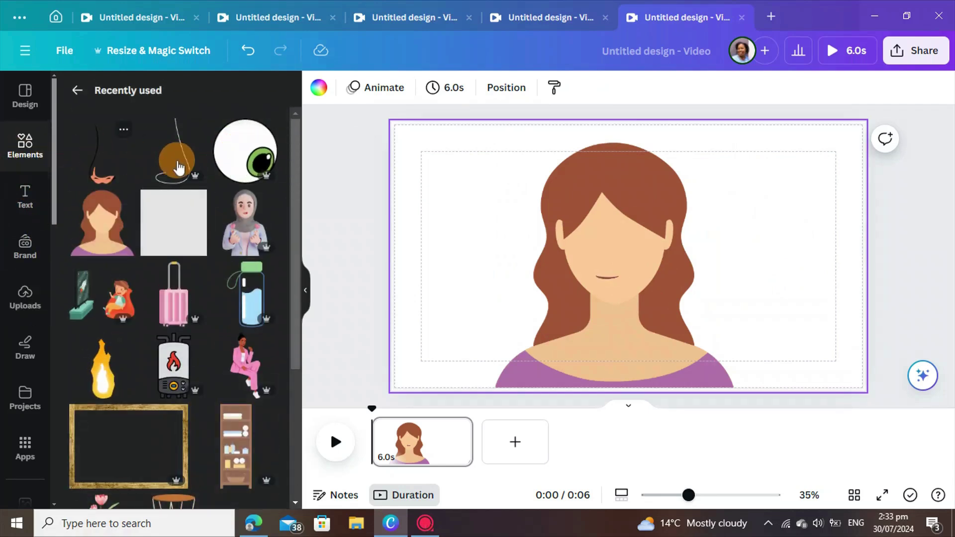
pyautogui.moveTo(237, 164); pyautogui.dragTo(623, 200)
pyautogui.moveTo(523, 151); pyautogui.dragTo(591, 227)
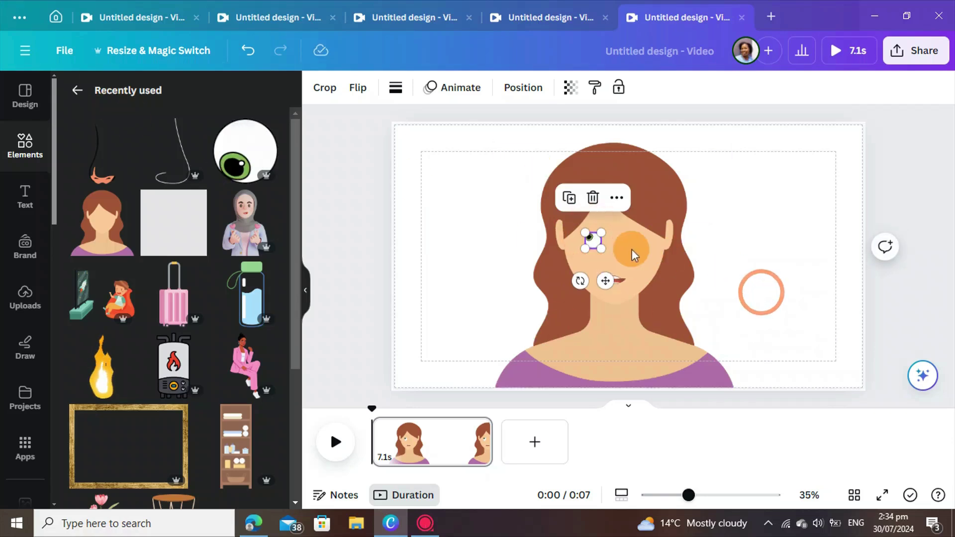
# - Duplicate the green eye and align the copy level with the original on the other side of the face
pyautogui.click(597, 240)
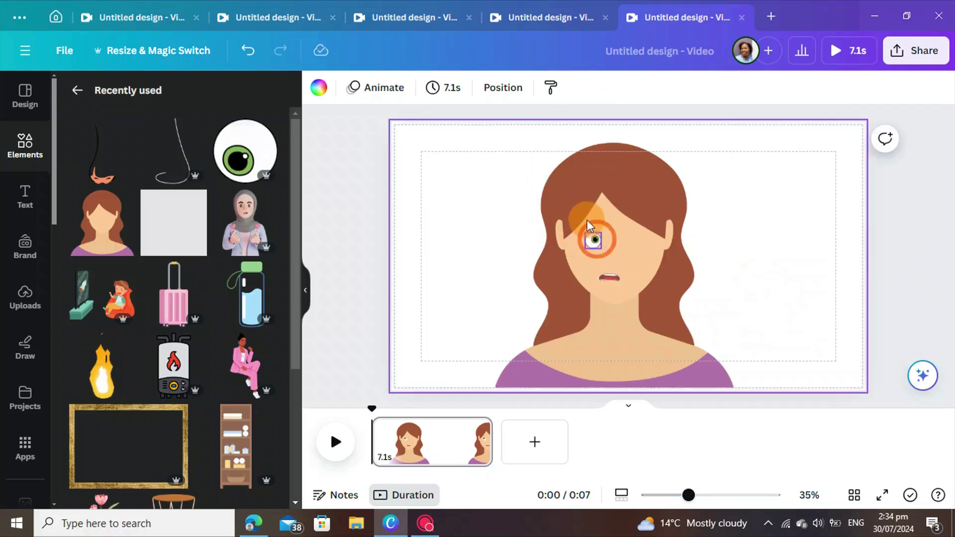
pyautogui.click(591, 238)
pyautogui.click(573, 207)
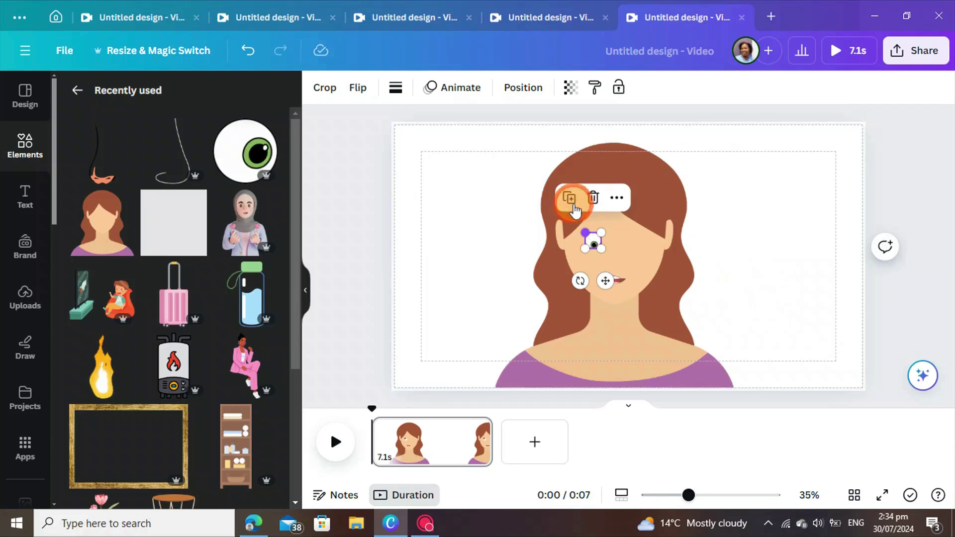
pyautogui.click(598, 241)
pyautogui.click(598, 242)
pyautogui.moveTo(598, 242); pyautogui.dragTo(631, 244)
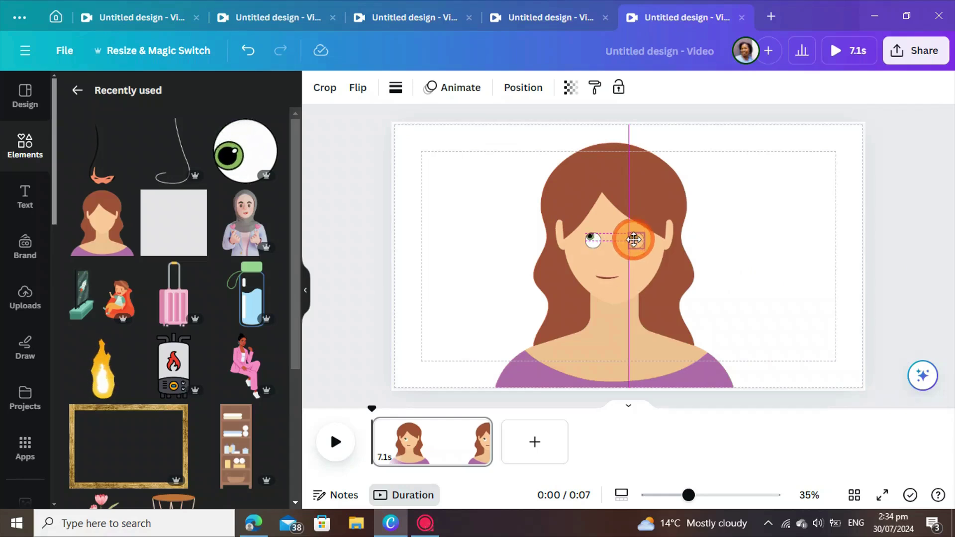
pyautogui.moveTo(634, 240); pyautogui.dragTo(636, 240)
pyautogui.click(753, 287)
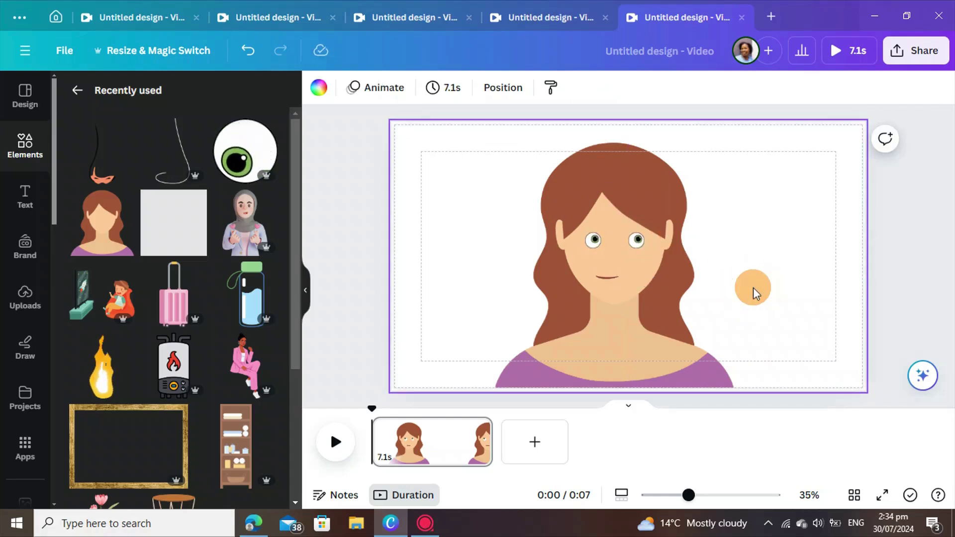
# - Add the nose graphic with the orange tip, shrink it and place it between the eyes above the mouth
pyautogui.click(110, 164)
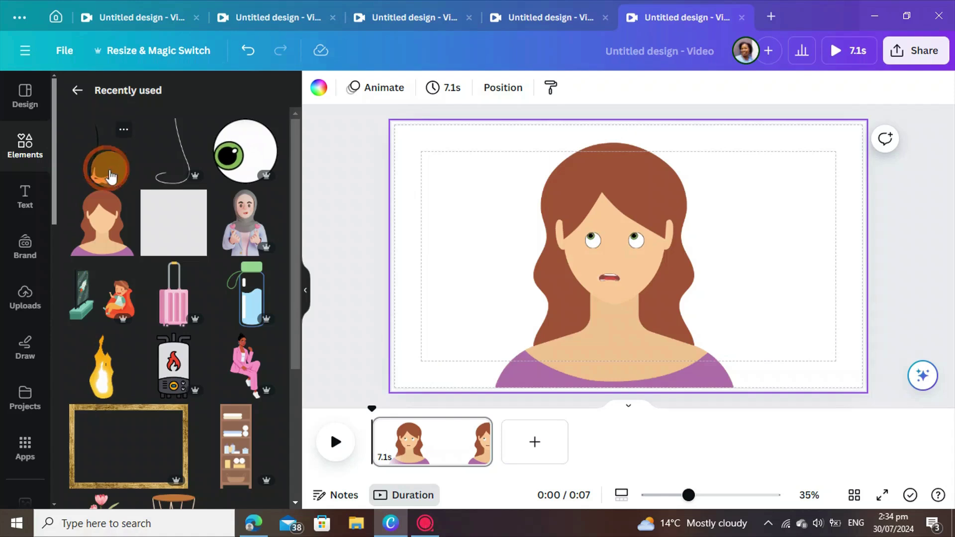
pyautogui.moveTo(647, 307); pyautogui.dragTo(609, 261)
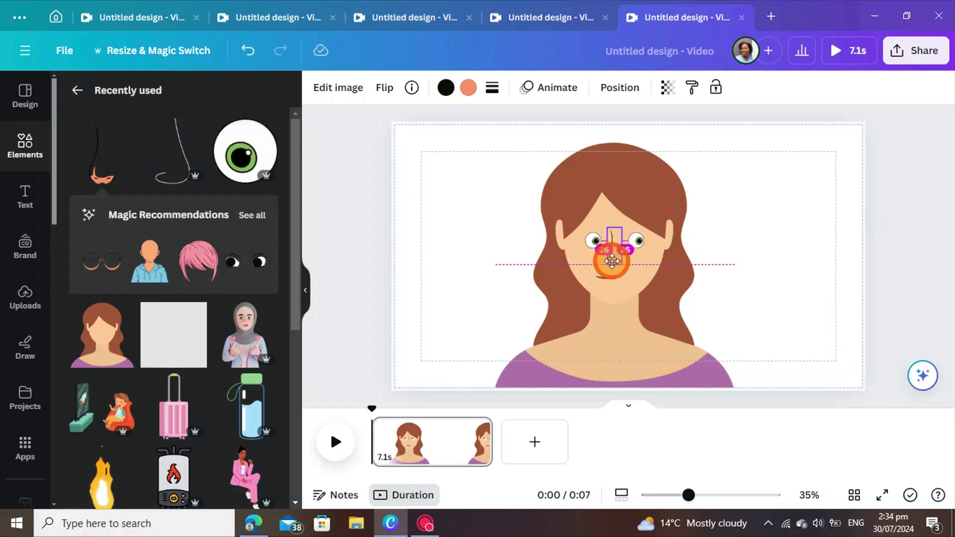
pyautogui.moveTo(608, 262); pyautogui.dragTo(613, 259)
pyautogui.click(734, 313)
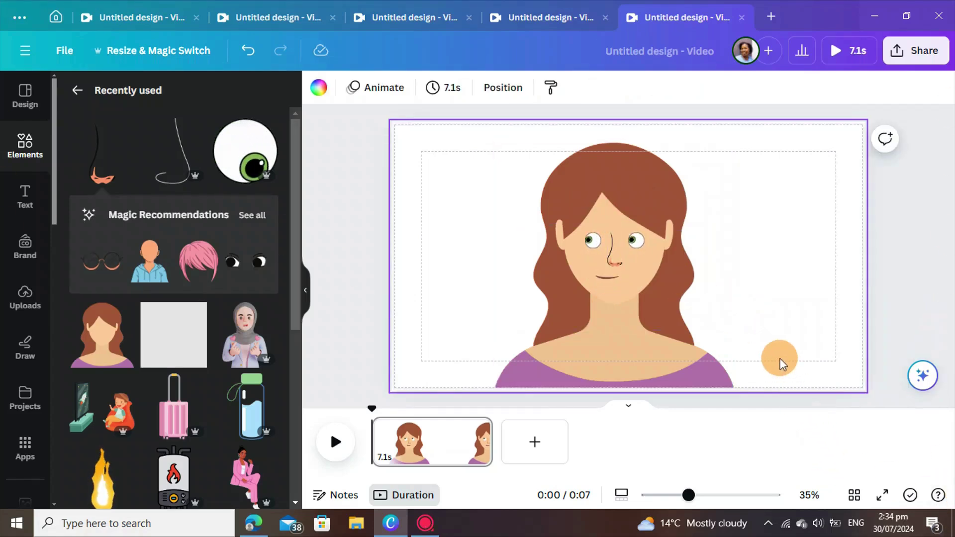
# - Shrink the mouth GIF slightly so that it sits centred beneath the nose
pyautogui.click(620, 281)
pyautogui.click(687, 300)
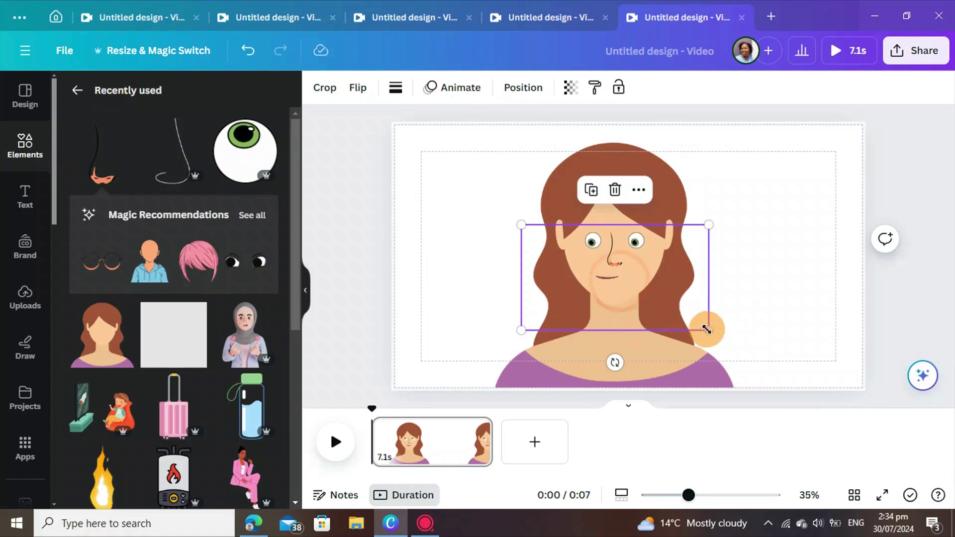
pyautogui.moveTo(520, 226); pyautogui.dragTo(530, 230)
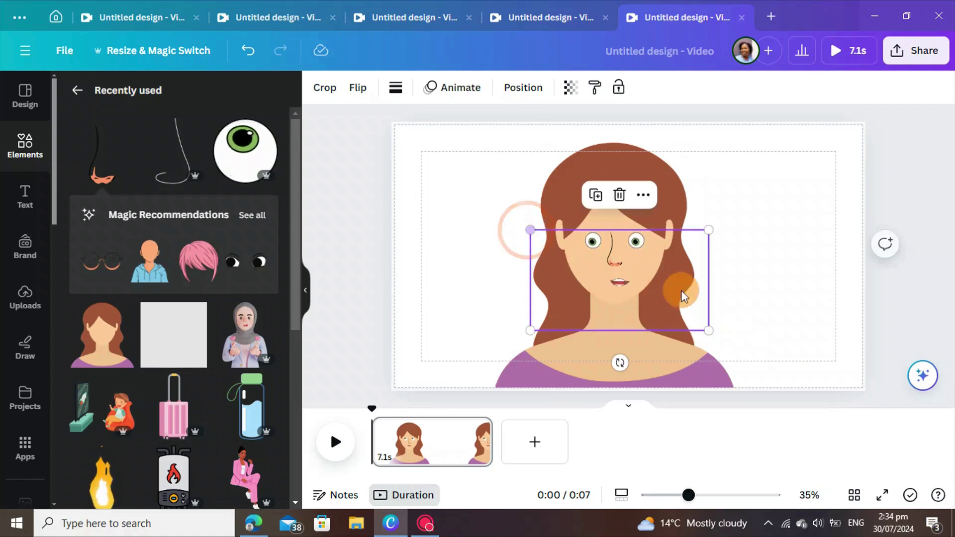
pyautogui.click(788, 332)
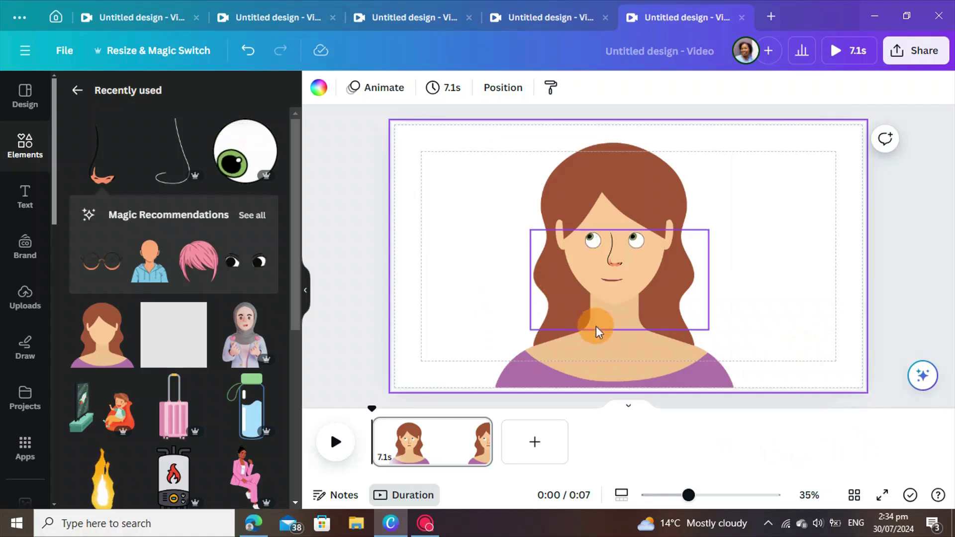
# - Group the woman's portrait with her eyes, nose and mouth, and reposition and scale the group down slightly on the page
pyautogui.moveTo(817, 169)
pyautogui.mouseDown()
pyautogui.moveTo(718, 152)
pyautogui.moveTo(577, 202)
pyautogui.moveTo(543, 299)
pyautogui.moveTo(542, 338)
pyautogui.mouseUp()
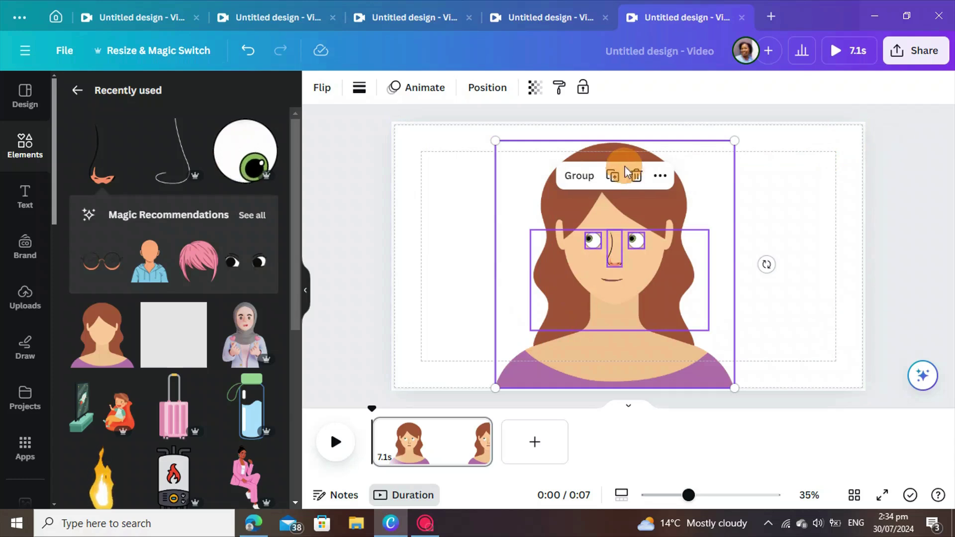
pyautogui.click(580, 176)
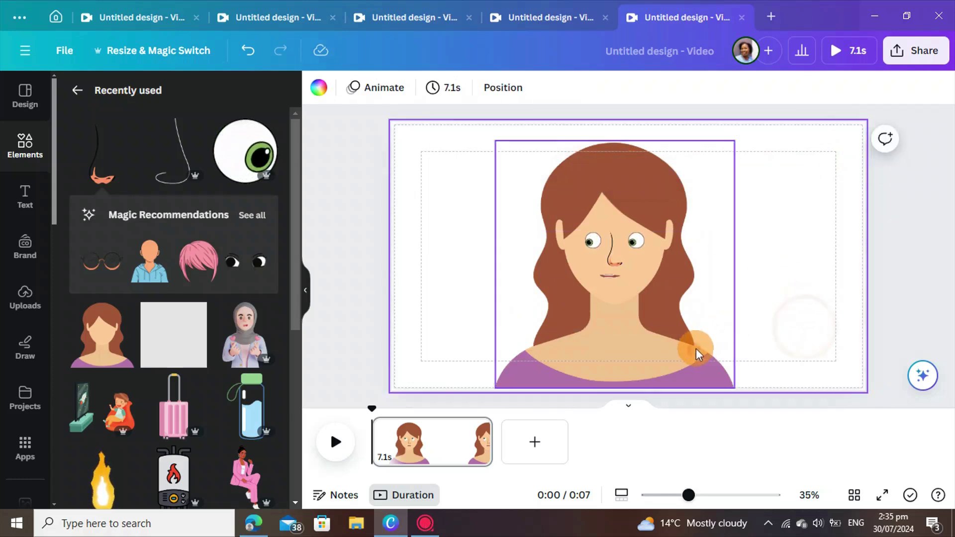
pyautogui.moveTo(699, 311); pyautogui.dragTo(689, 276)
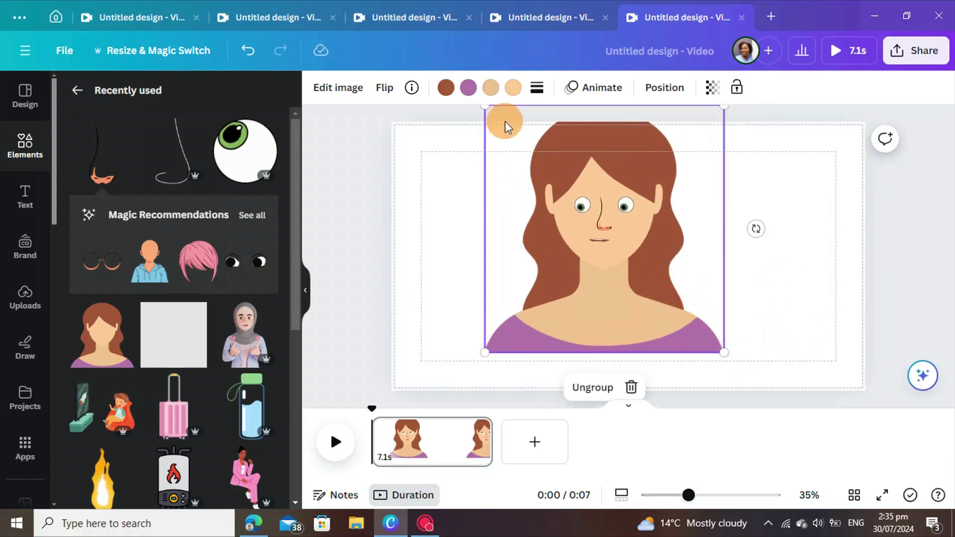
pyautogui.moveTo(487, 106); pyautogui.dragTo(531, 220)
pyautogui.moveTo(651, 307); pyautogui.dragTo(586, 316)
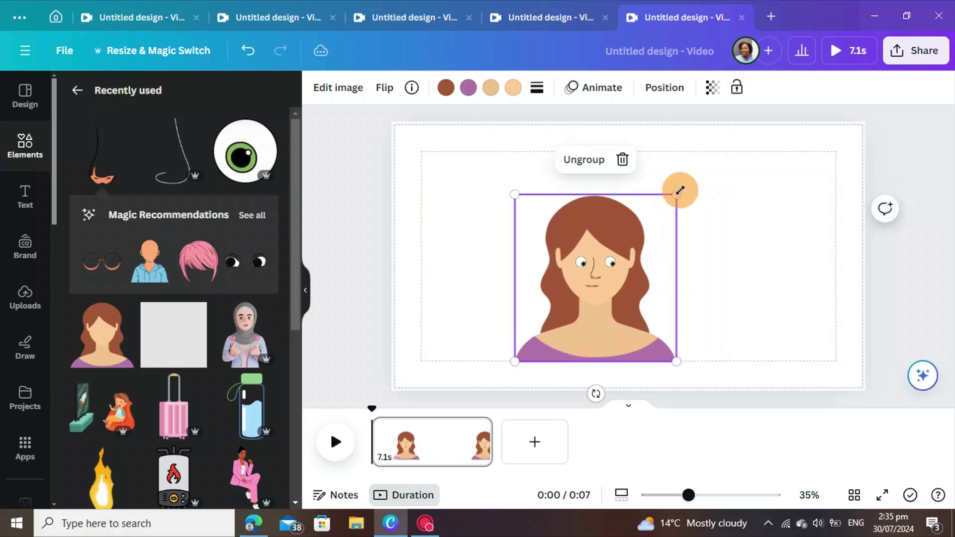
pyautogui.moveTo(678, 196); pyautogui.dragTo(712, 158)
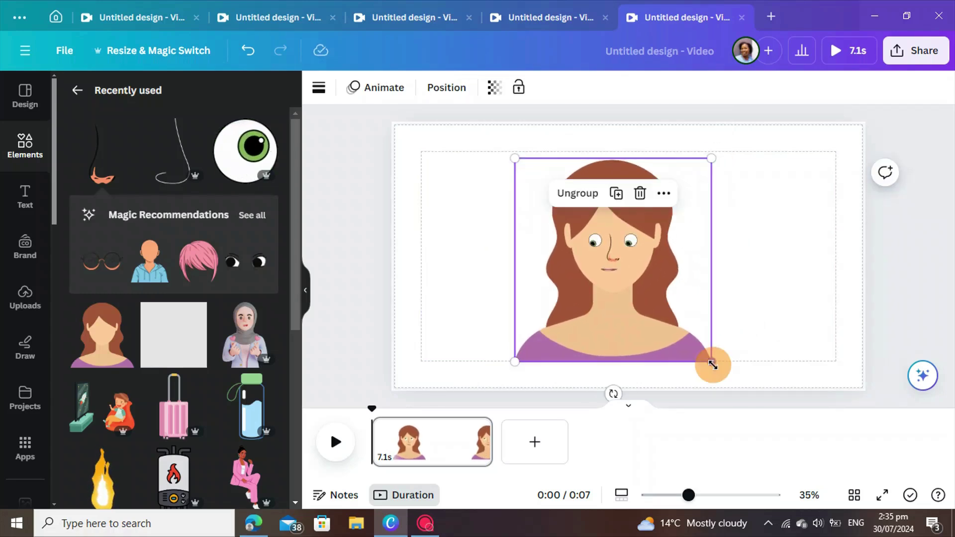
pyautogui.moveTo(716, 376); pyautogui.dragTo(719, 378)
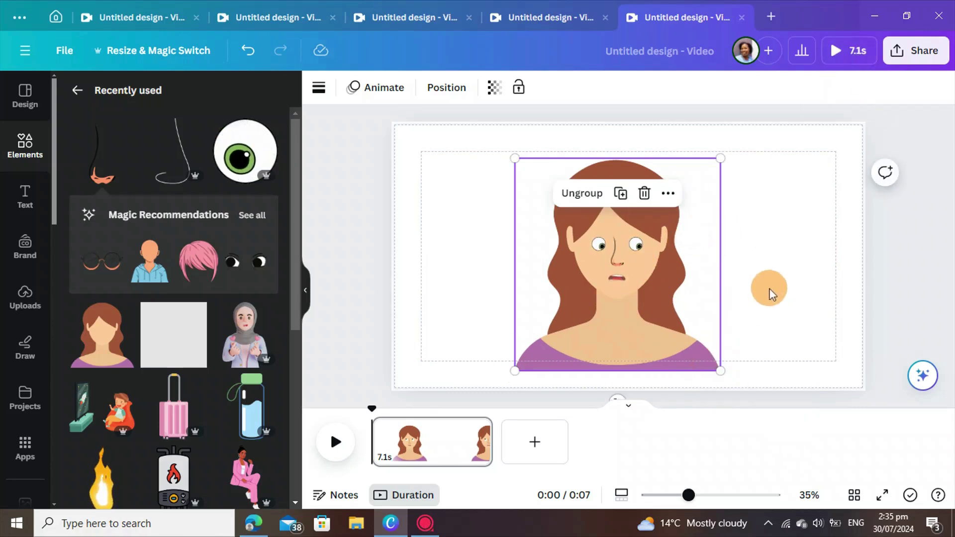
# - Open the design's sharing options and bring up the download choice
pyautogui.click(903, 50)
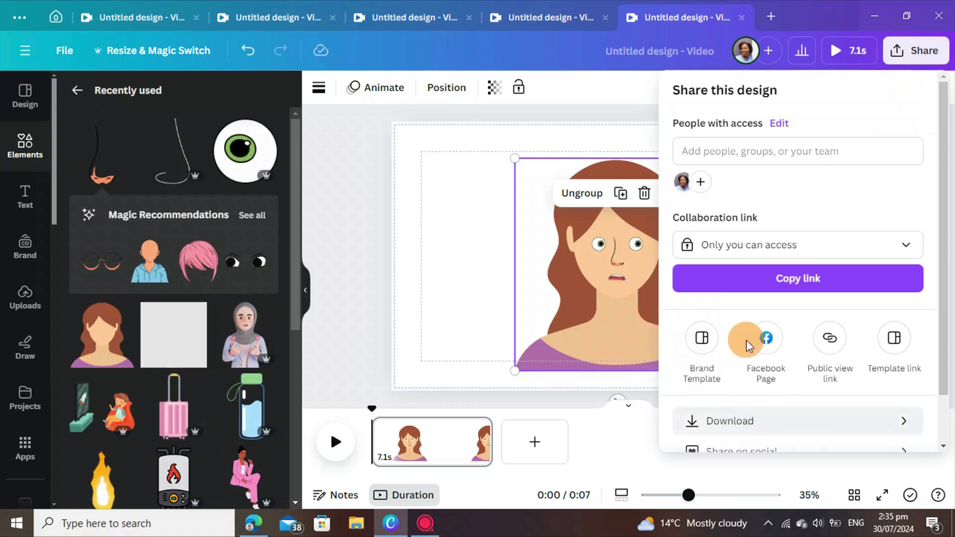
pyautogui.scroll(-2, 746, 339)
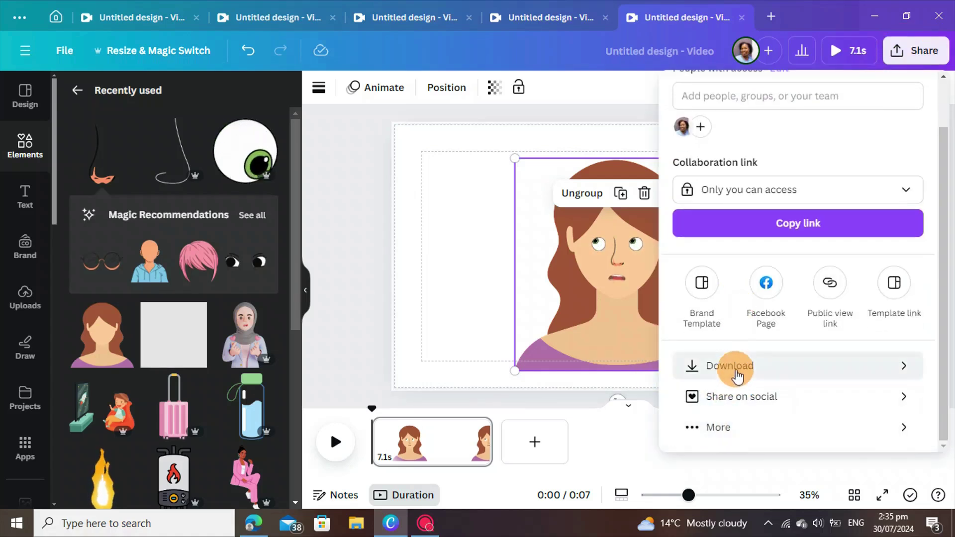